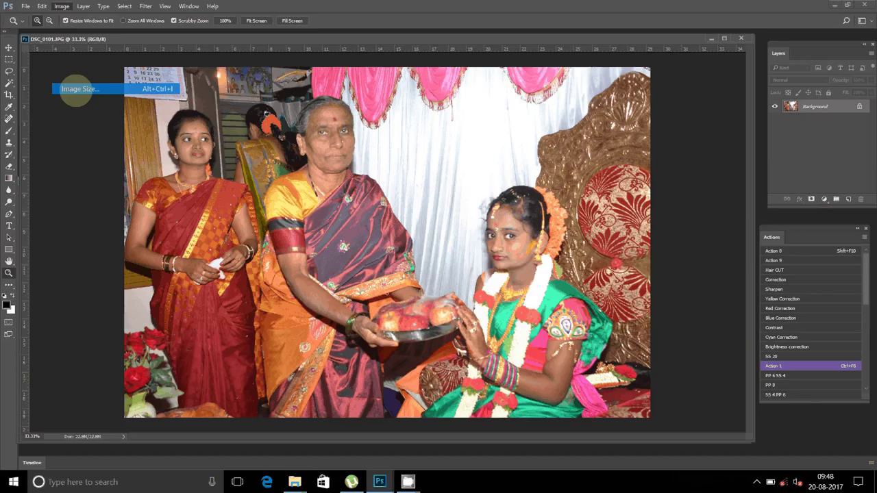
Resize the ceremony photo DSC_0101 to 7 inches wide.
left_click(75, 89)
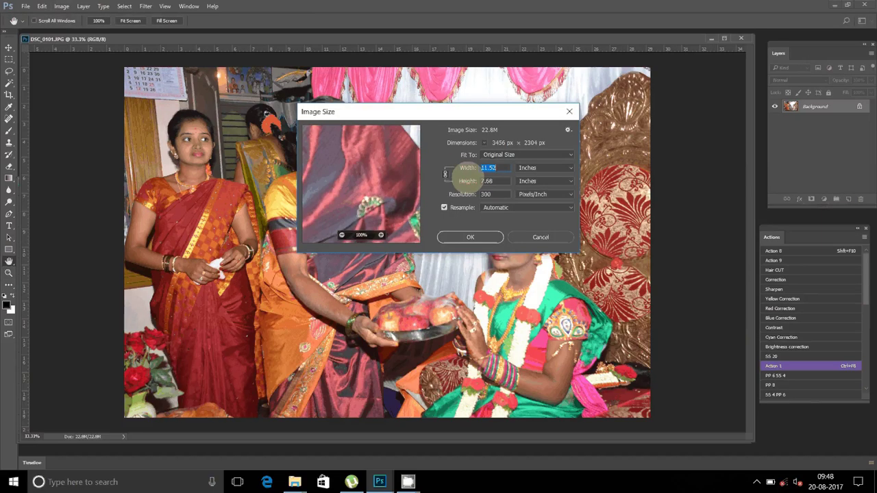
type("7")
left_click(470, 237)
key("z")
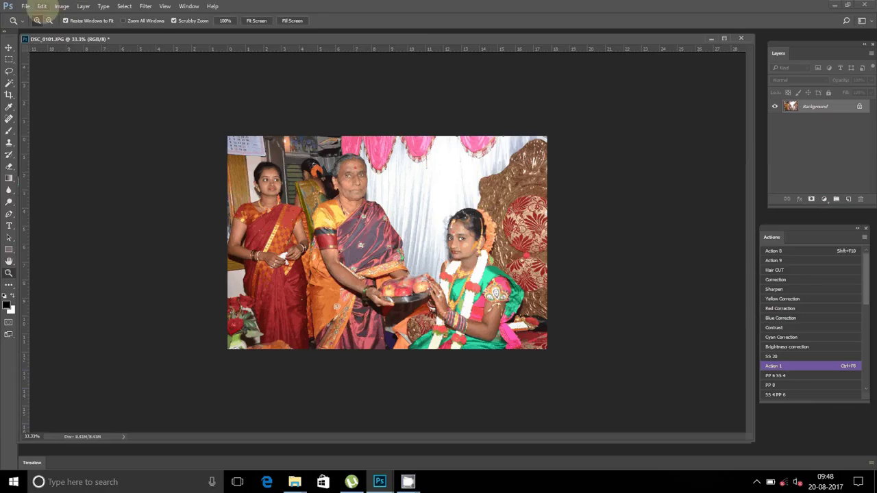
Cut the whole photo to the clipboard and close DSC_0101.JPG without saving.
left_click(124, 7)
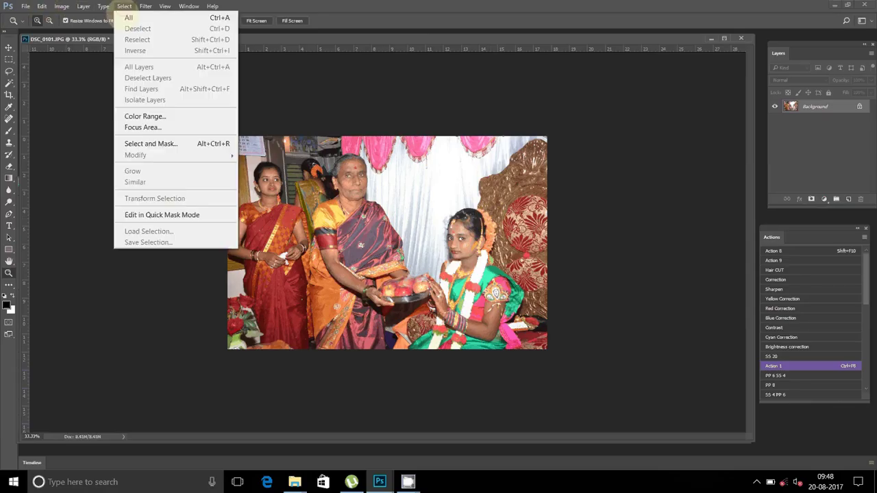
left_click(129, 18)
left_click(41, 6)
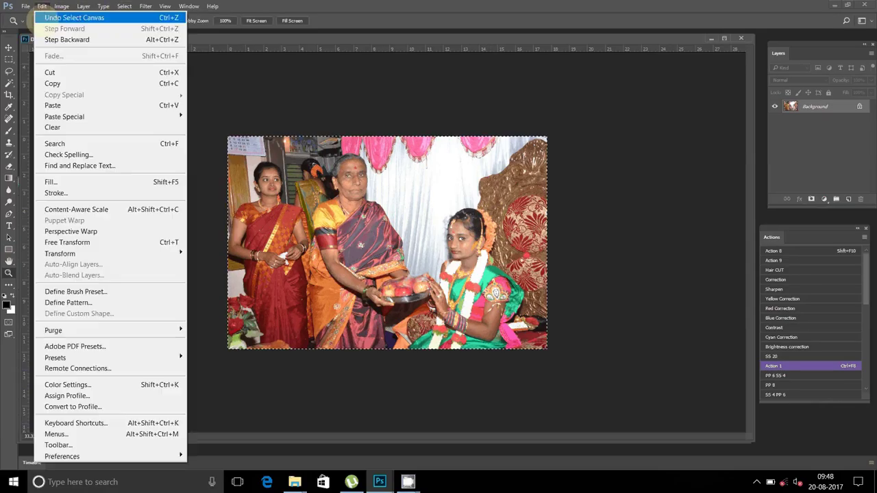
left_click(54, 73)
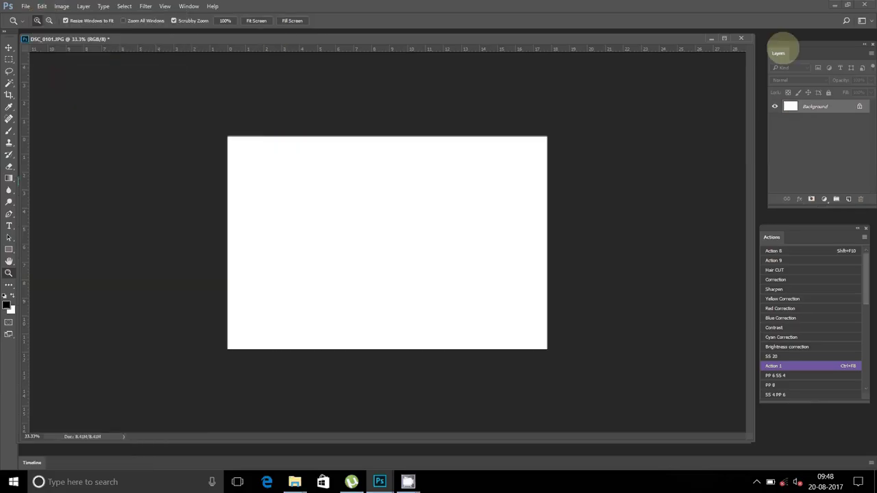
left_click(741, 38)
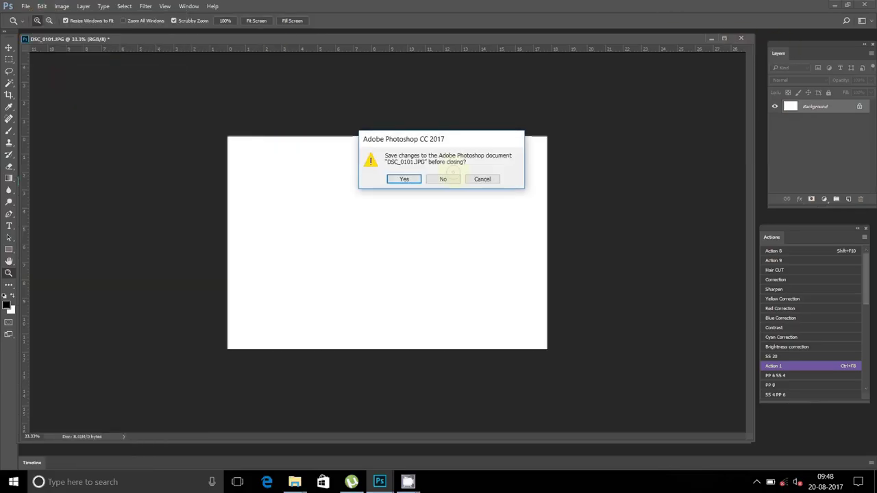
left_click(443, 178)
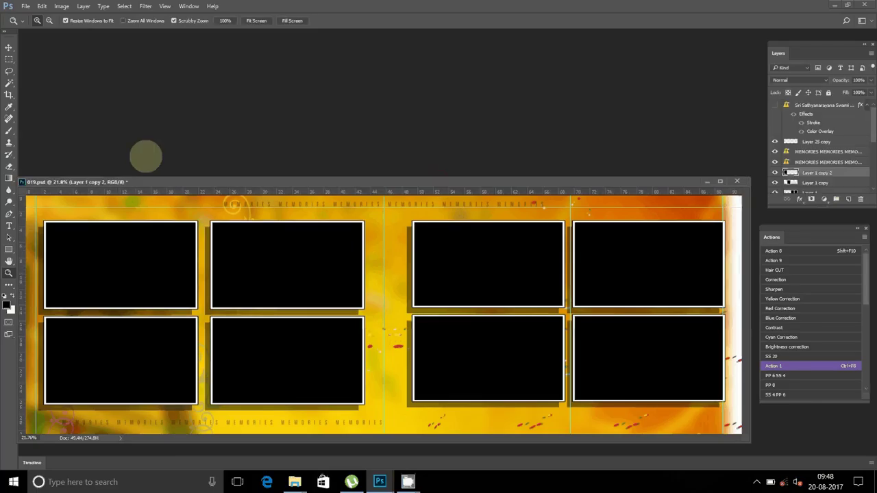
Magic Wand-select the top-left black frame and Paste Into it the ceremony photo.
left_click_drag(141, 181, 157, 162)
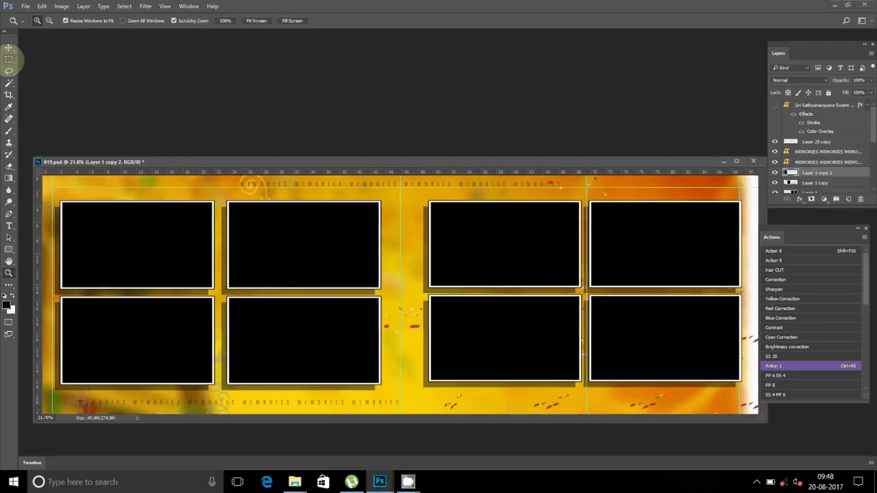
left_click(11, 83)
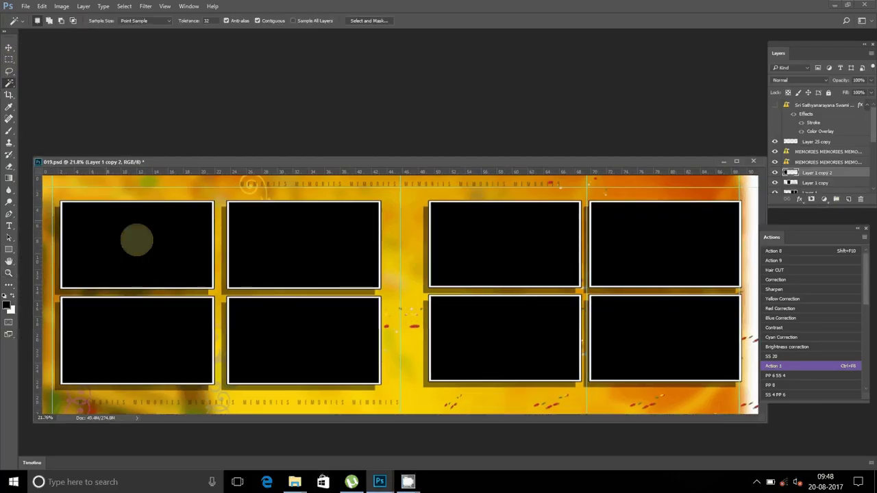
key("v")
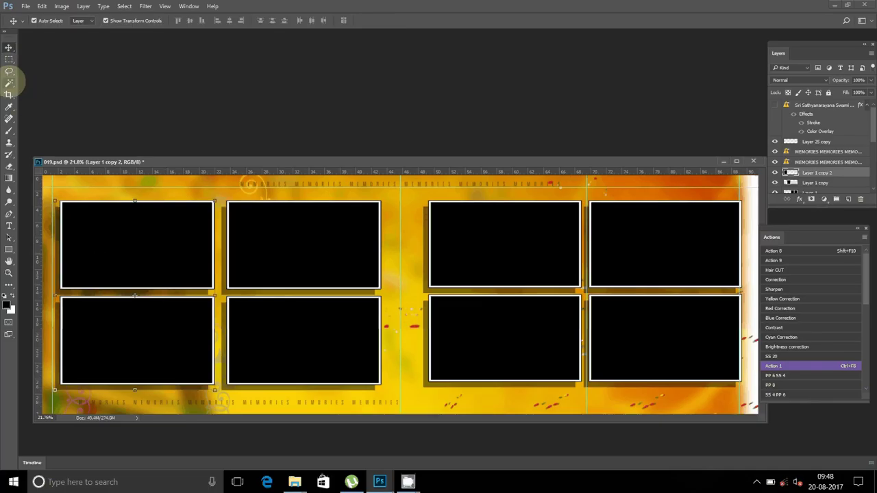
left_click(10, 82)
left_click(114, 223)
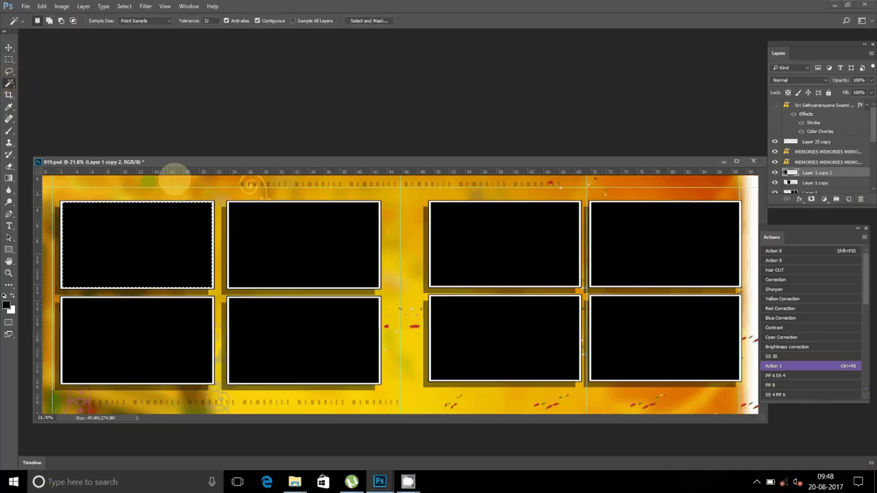
left_click(42, 6)
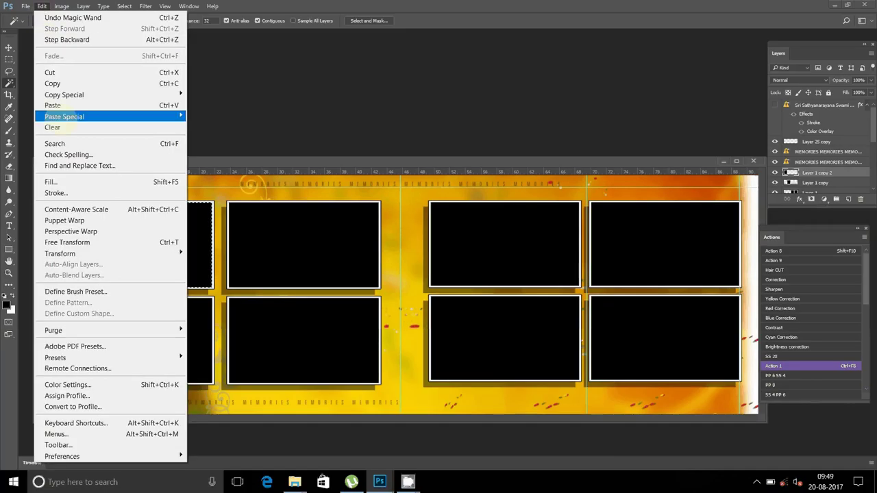
left_click(237, 126)
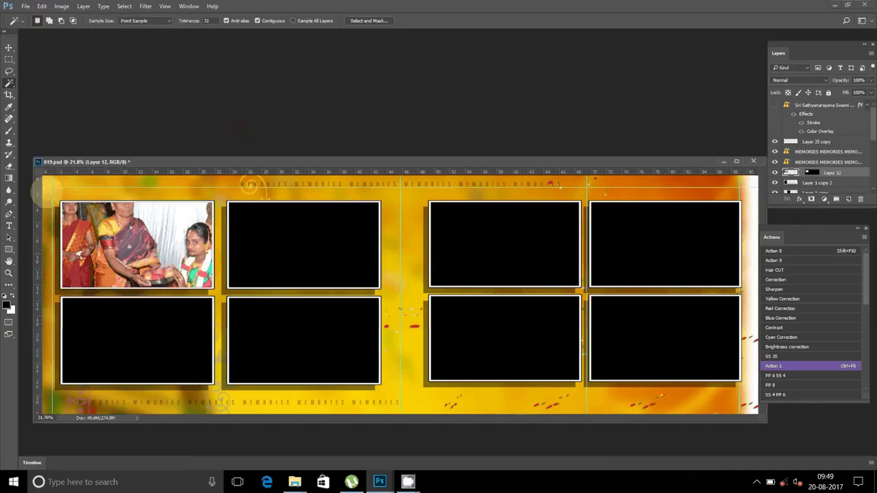
Scale the pasted photo down and shift it up-left to fit the frame.
left_click(9, 48)
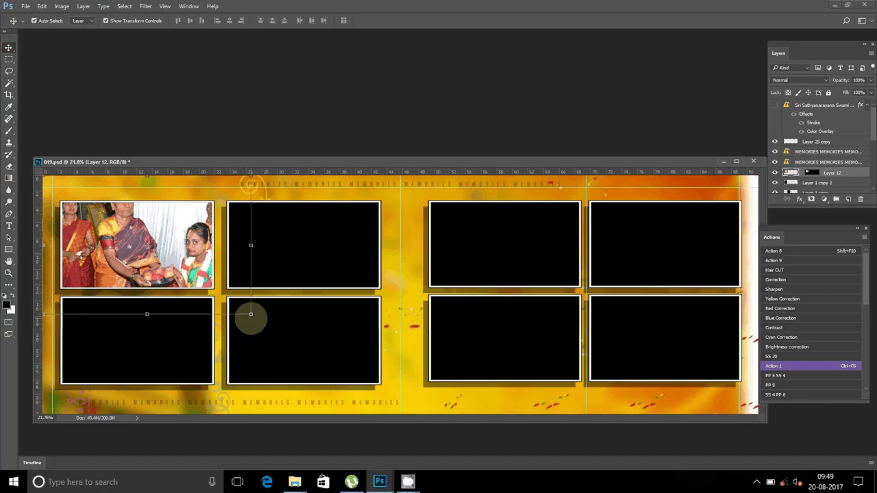
left_click_drag(250, 314, 216, 292)
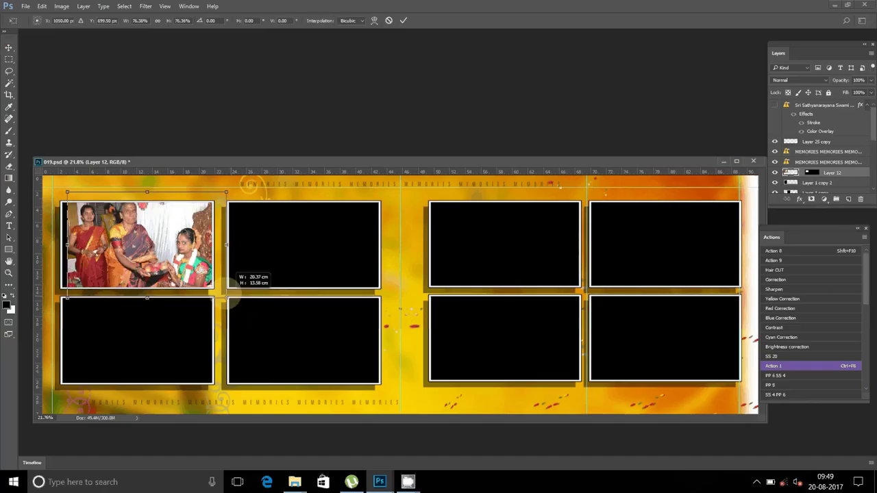
left_click_drag(158, 228, 144, 223)
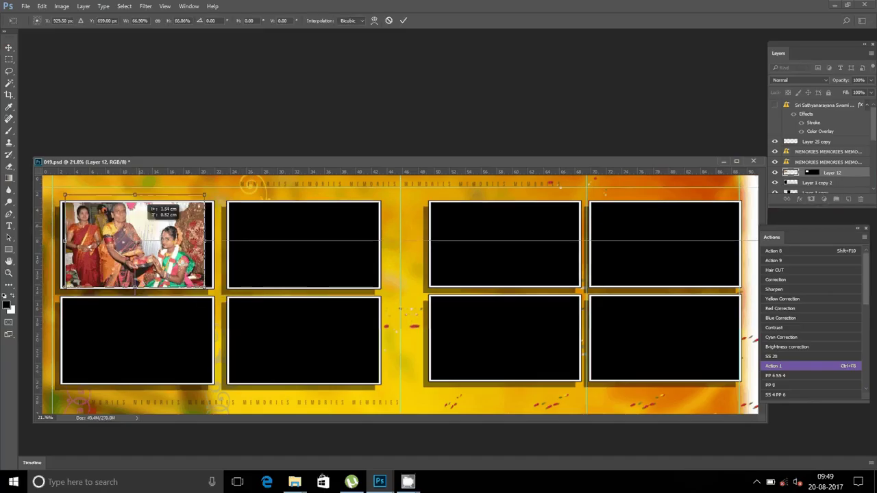
Commit the photo transform and set the spread's resolution to 300 pixels/inch.
key("Return")
right_click(411, 163)
left_click(438, 179)
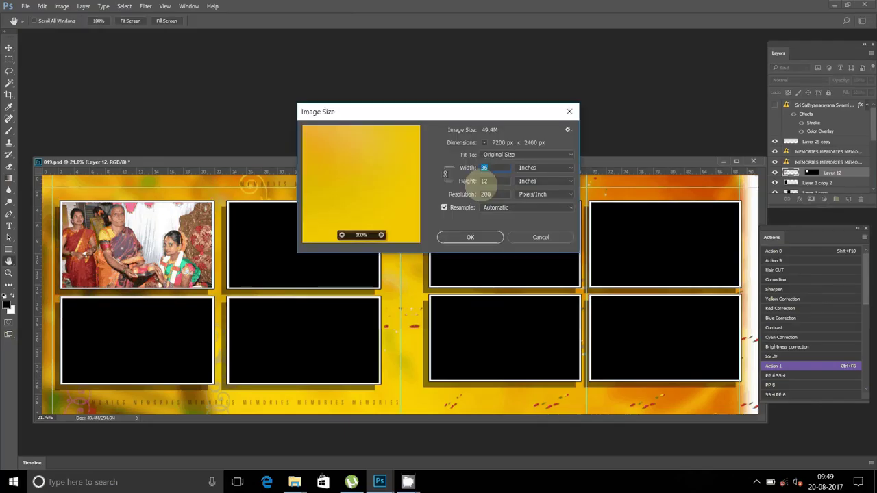
left_click(483, 194)
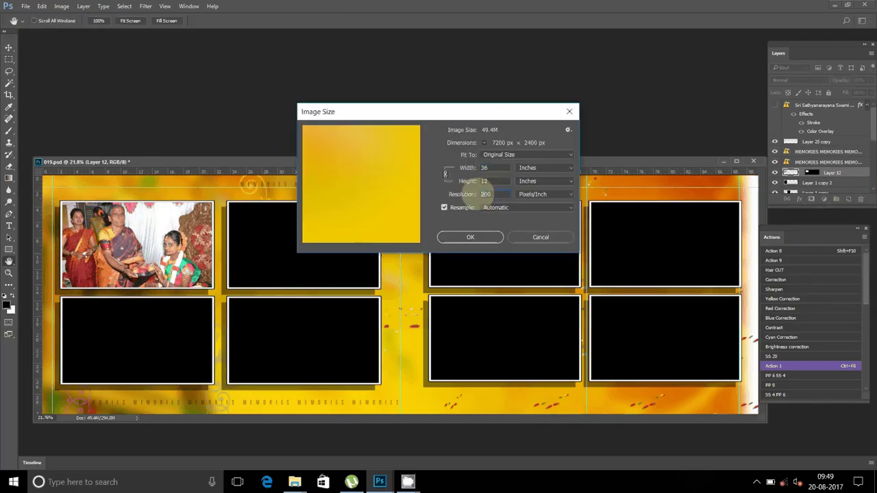
type("300")
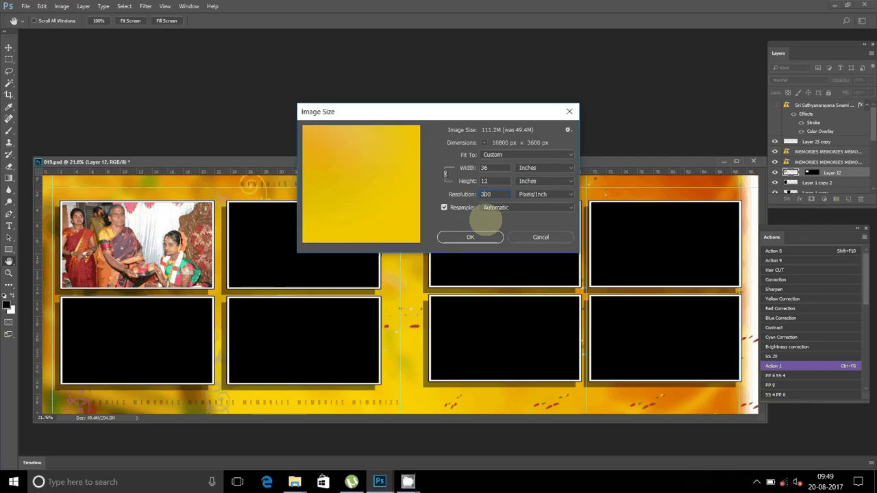
left_click(484, 238)
left_click(504, 208)
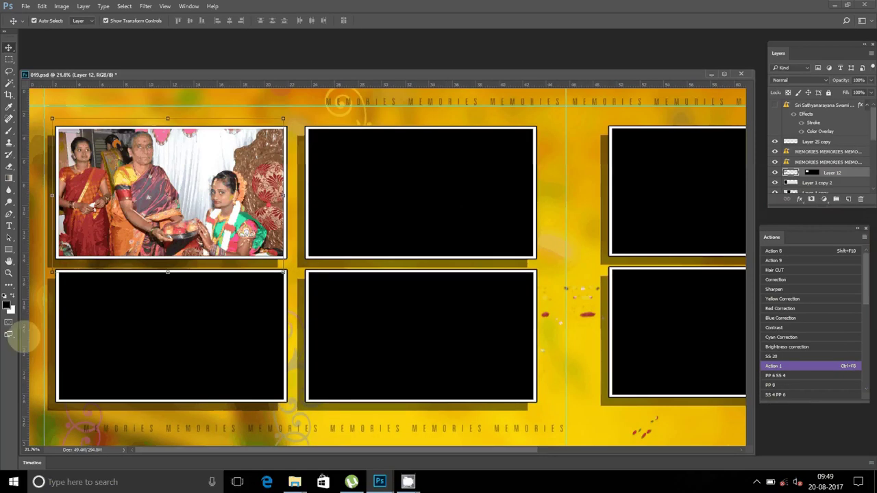
Zoom to fit the whole 10800 × 3600 px spread on screen.
left_click(9, 273)
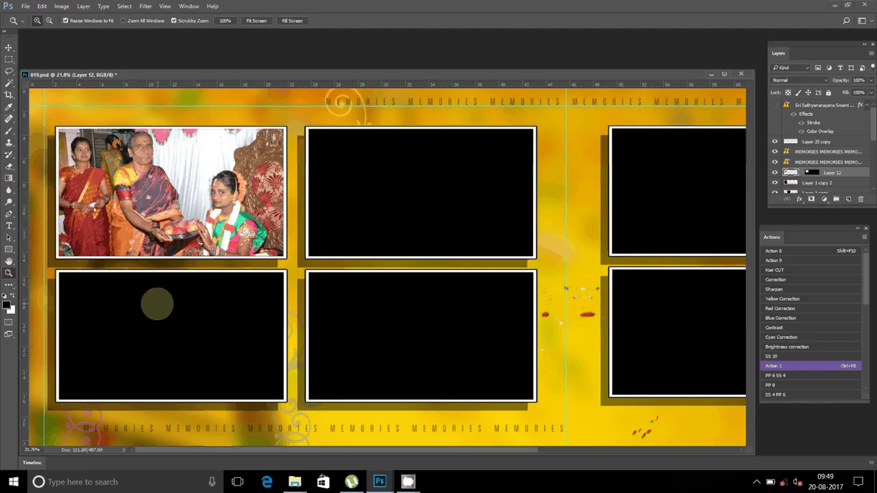
right_click(157, 303)
left_click(171, 311)
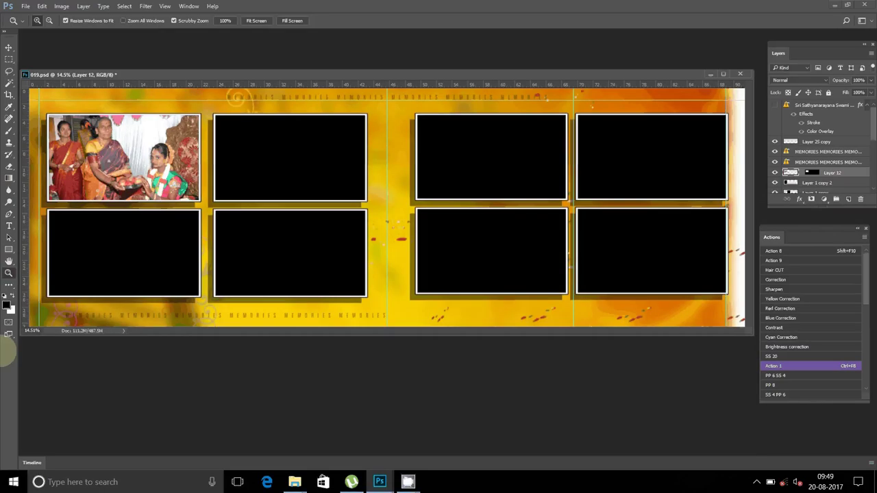
left_click_drag(558, 74, 555, 189)
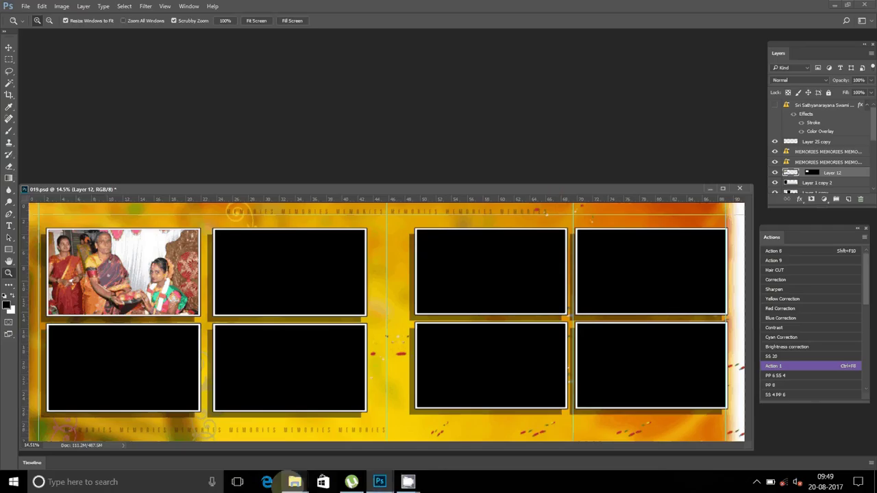
Select DSC_0144, 0146, 0152, 0153, 0155, 0170 and 0176 in Appi Anna and drag them into Photoshop.
mouse_move(295, 482)
left_click(260, 400)
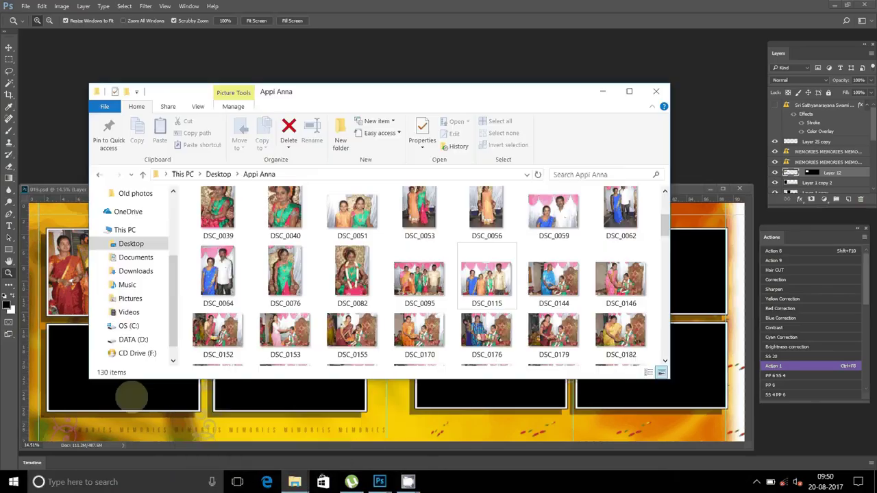
left_click(554, 278)
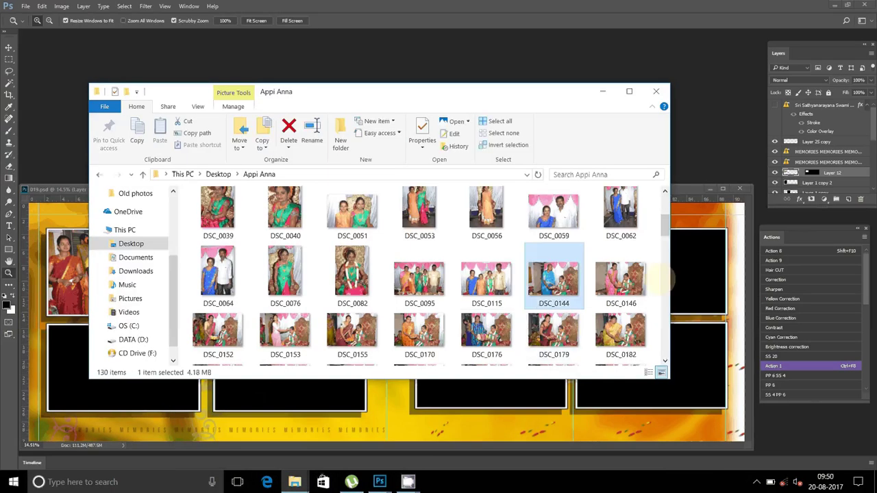
left_click(620, 277, "ctrl")
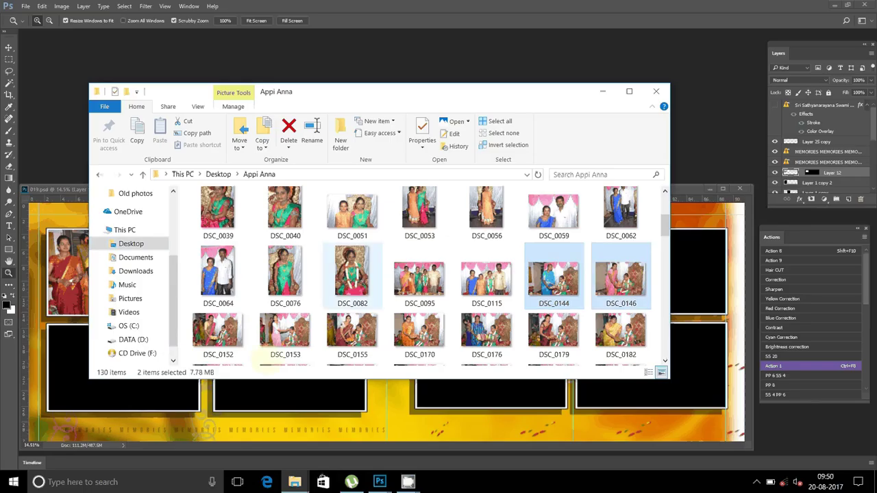
left_click(284, 335, "ctrl")
left_click(351, 332, "ctrl")
left_click(419, 332, "ctrl")
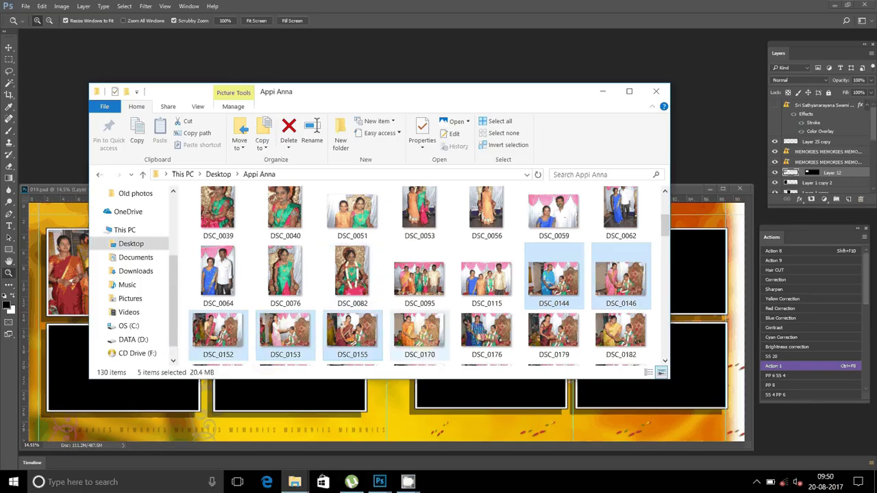
left_click(418, 332, "ctrl")
left_click(486, 333, "ctrl")
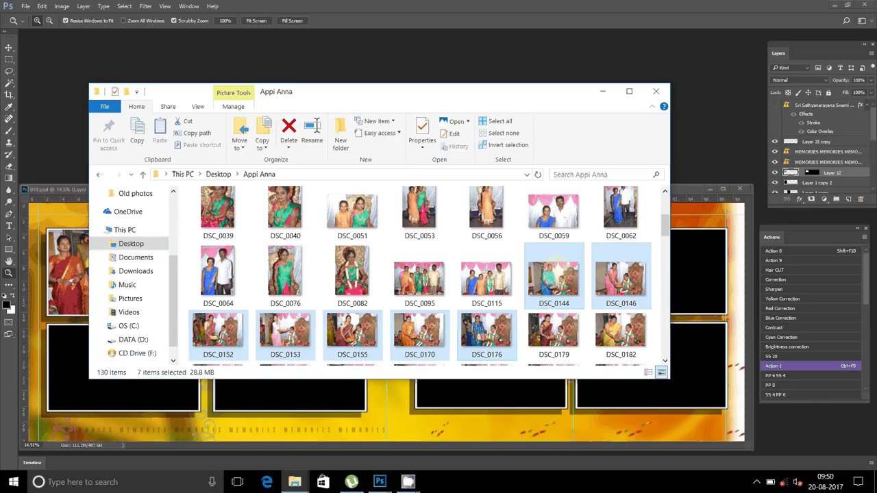
mouse_move(553, 277)
left_mouse_down()
mouse_move(463, 88)
mouse_move(217, 48)
left_mouse_up()
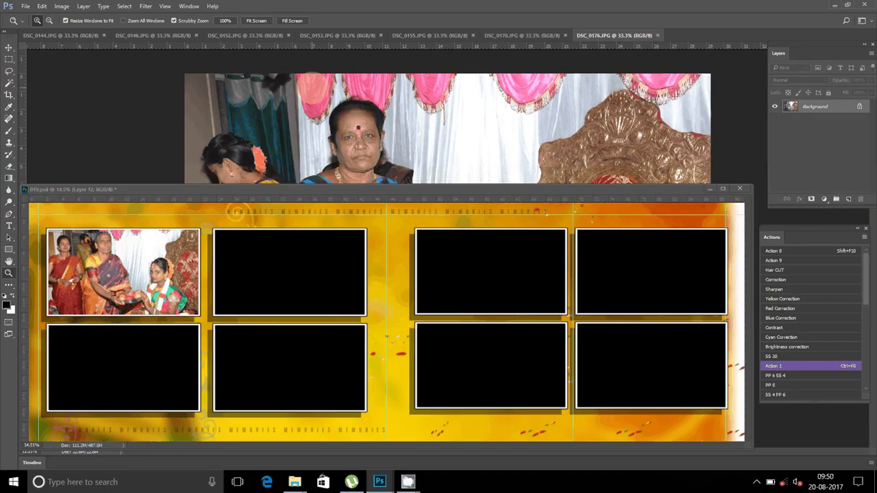
Dock 019.psd into the tab bar and resize DSC_0176 to 7 inches wide.
mouse_move(323, 191)
left_mouse_down()
mouse_move(378, 41)
mouse_move(376, 105)
left_mouse_up()
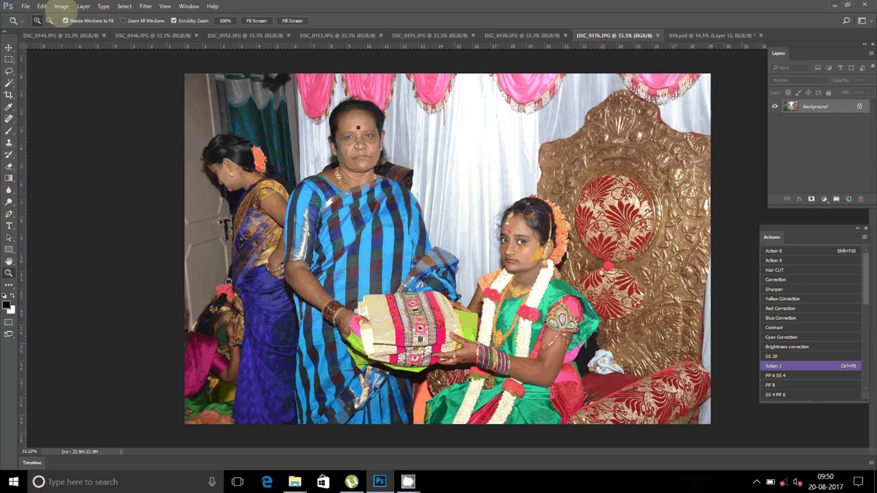
left_click(62, 6)
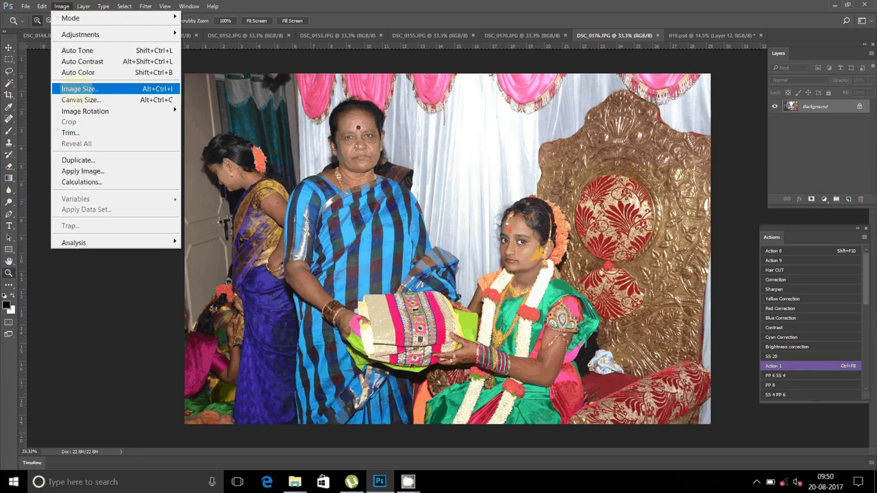
left_click(80, 88)
type("7")
left_click(471, 237)
key("ctrl+a")
Cut all of DSC_0176 to the clipboard and close it without saving.
left_click(42, 6)
left_click(55, 72)
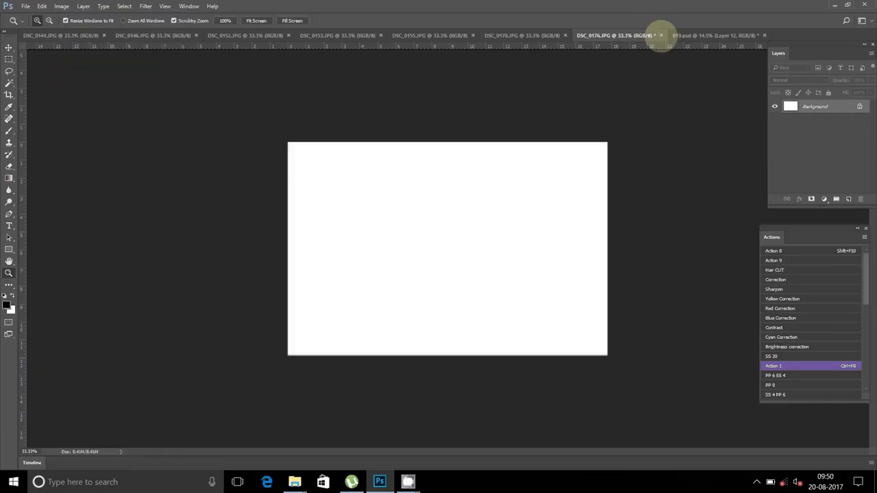
left_click(661, 35)
left_click(446, 178)
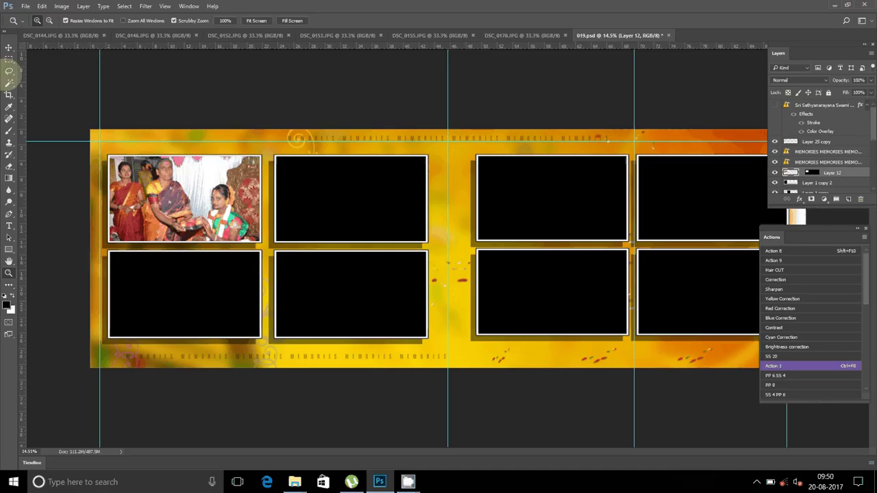
Magic Wand-select the second top-row frame and Paste Into it the blue-saree photo.
left_click(9, 48)
left_click(334, 198)
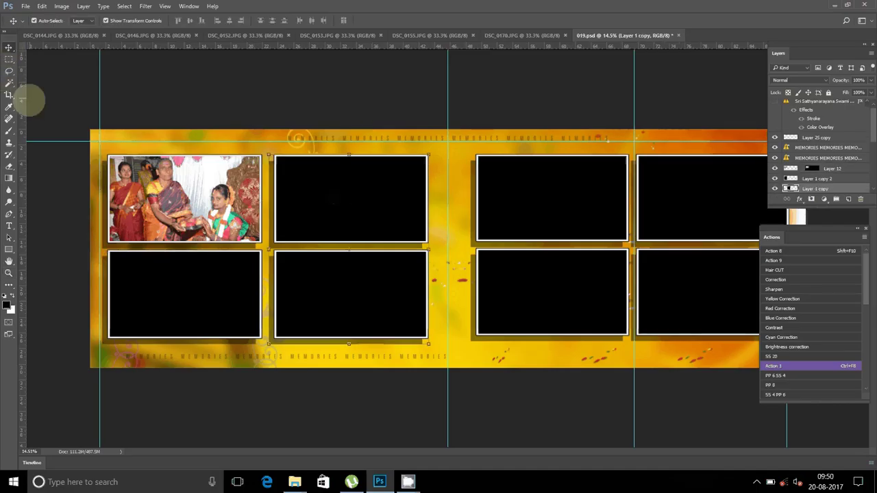
left_click(9, 82)
left_click(371, 187)
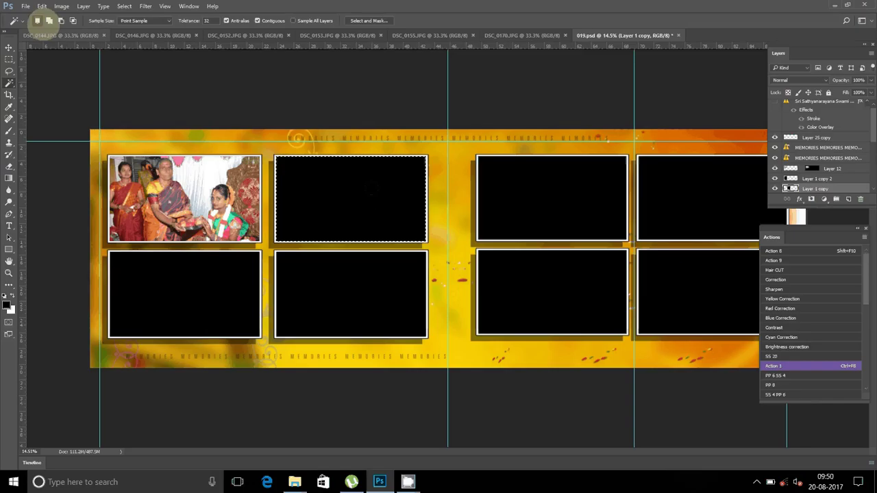
left_click(42, 6)
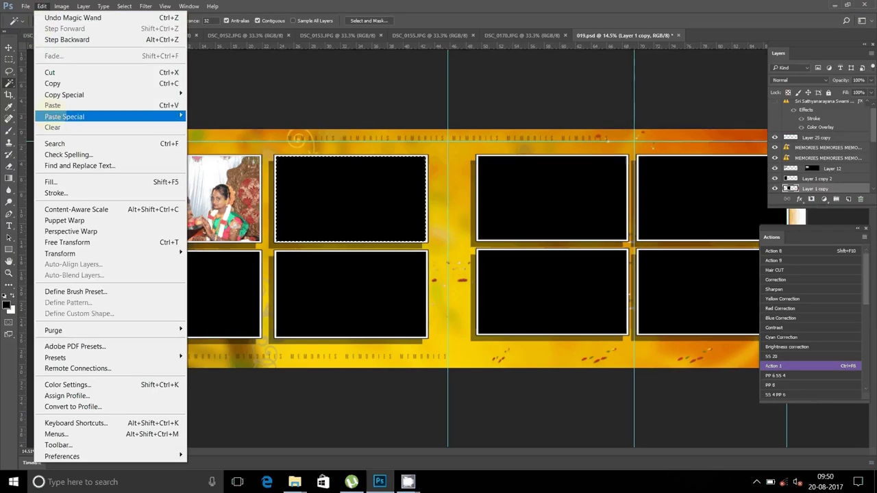
mouse_move(64, 116)
left_click(231, 127)
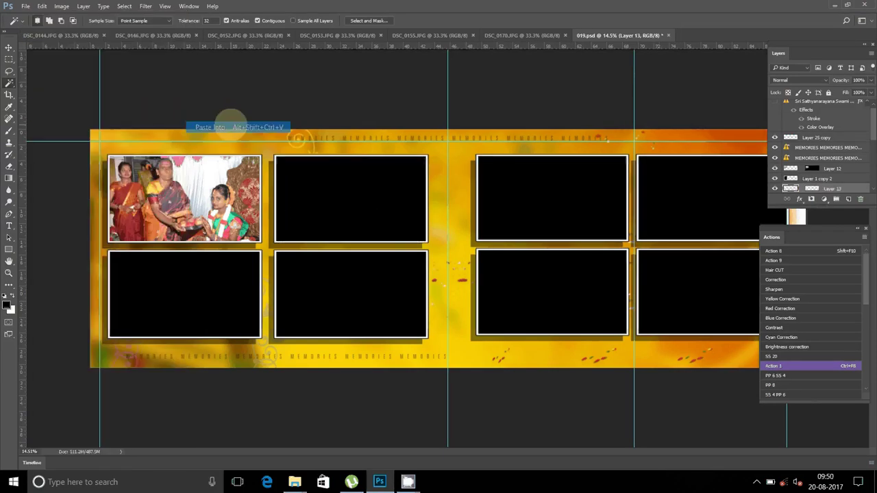
Enlarge the pasted photo by its corner handle to fill the frame and commit.
left_click(10, 48)
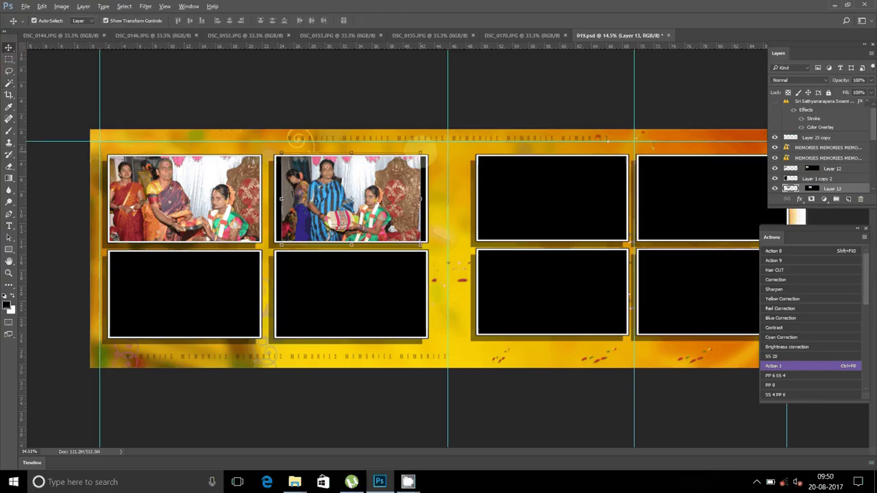
left_click_drag(420, 156, 426, 149)
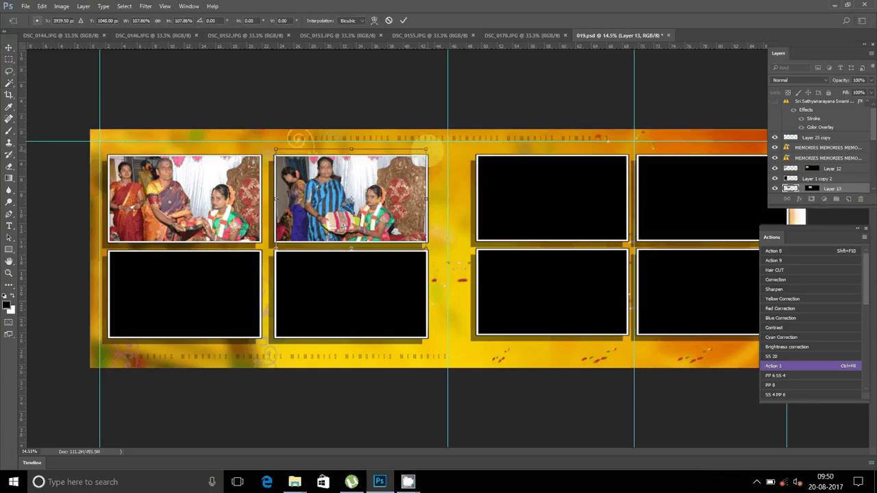
left_click(479, 85)
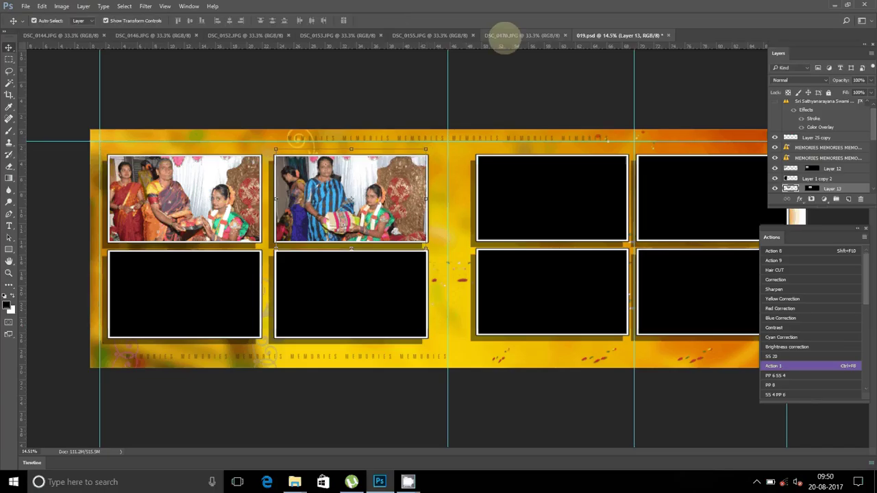
left_click(507, 35)
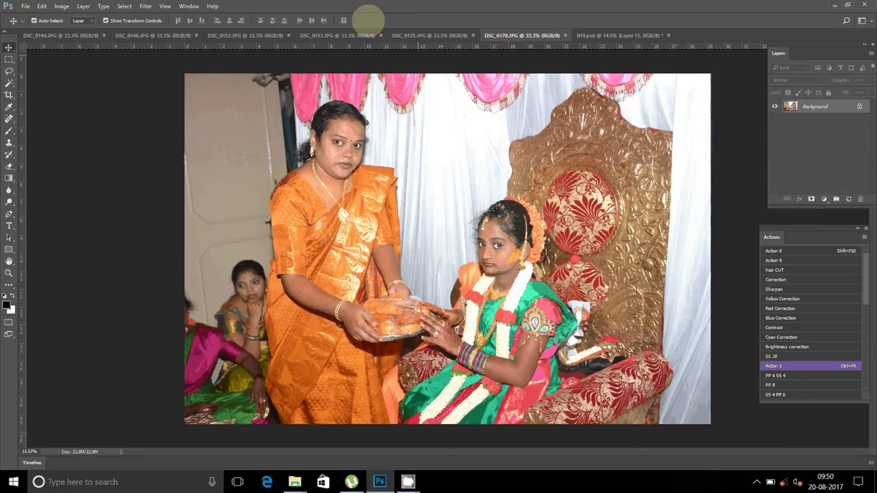
Resize DSC_0170 to 8 inches wide (2400 × 1600 px).
left_click(61, 6)
left_click(80, 88)
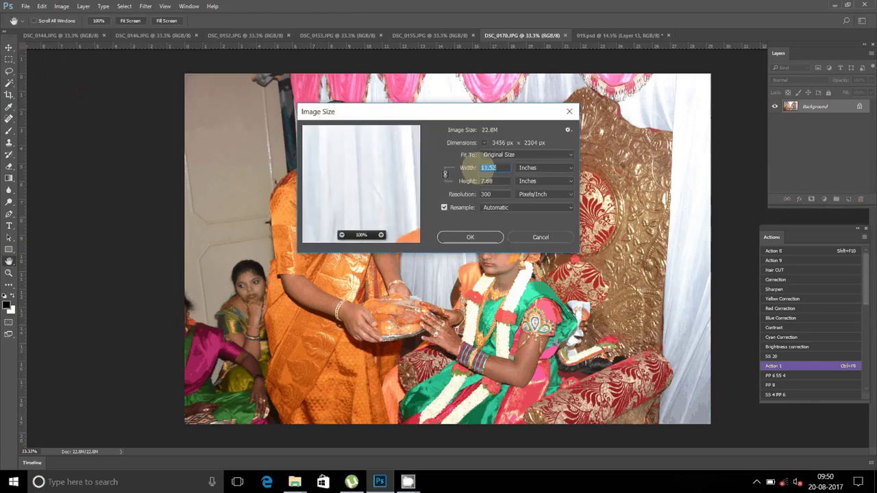
type("8")
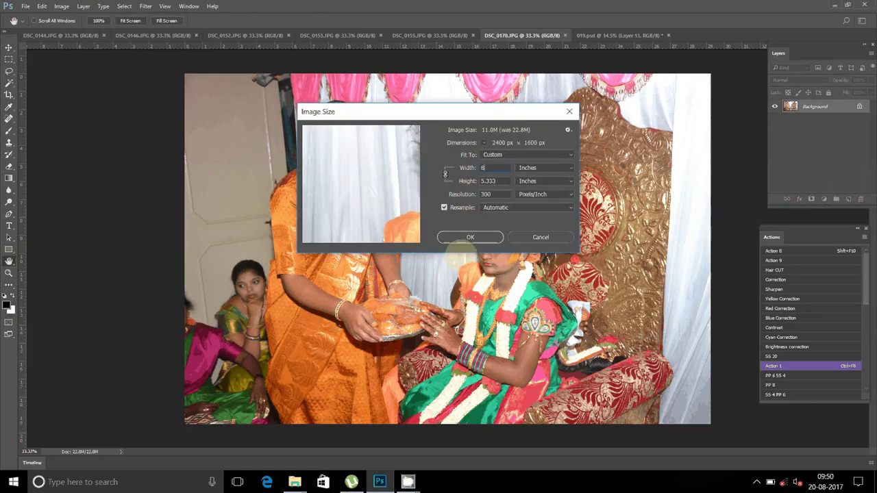
left_click(468, 238)
Cut the whole DSC_0170 photo to the clipboard and close it without saving.
left_click(124, 6)
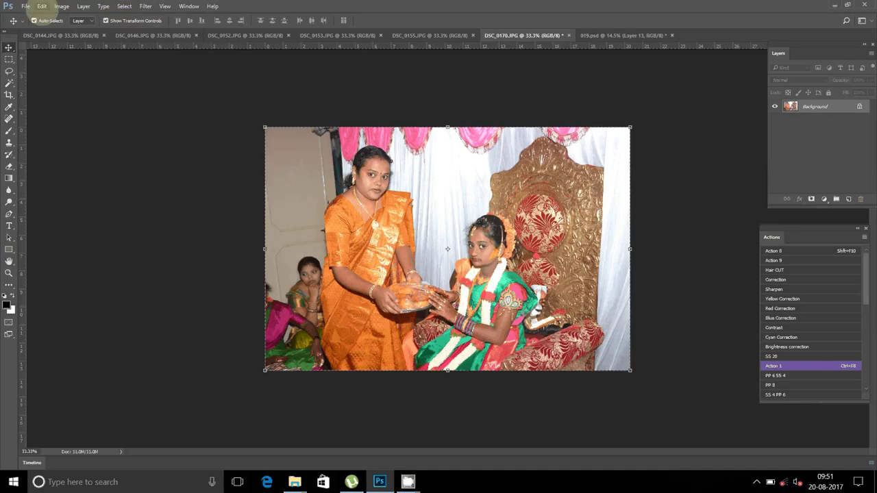
left_click(43, 7)
left_click(49, 72)
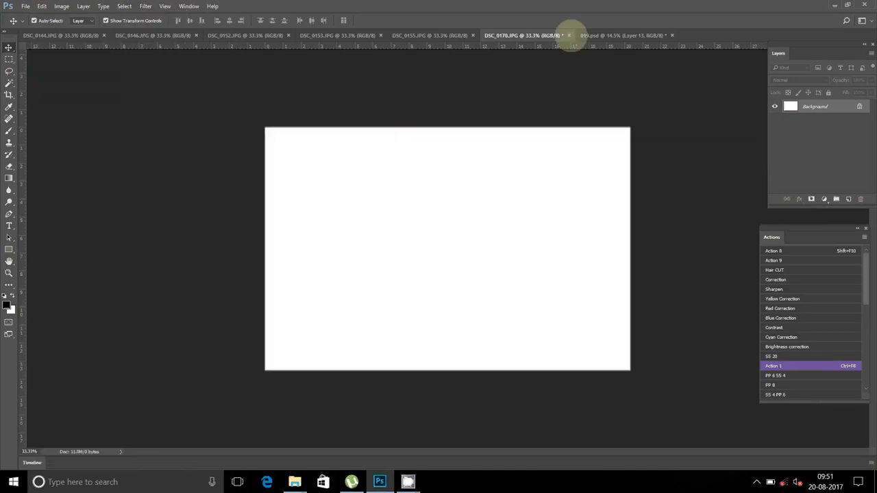
left_click(568, 35)
left_click(442, 181)
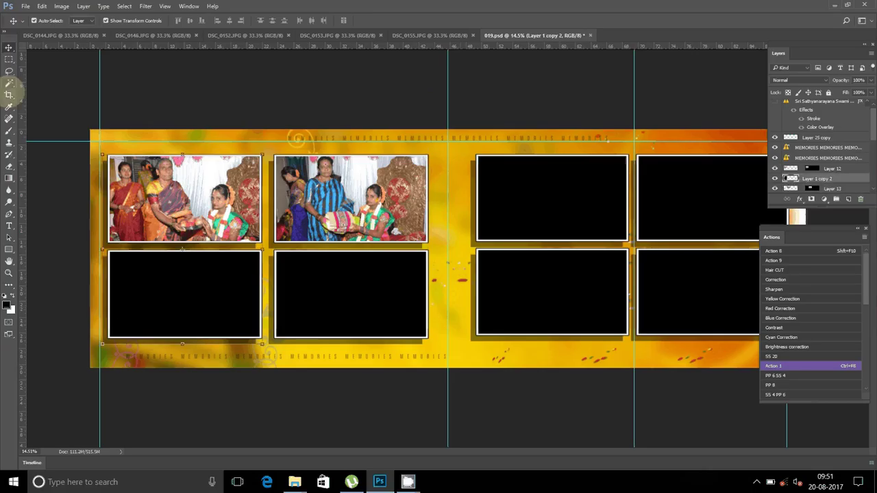
Paste the orange-saree photo into the bottom-left frame and nudge it into position.
left_click(9, 82)
left_click(172, 307)
left_click(42, 6)
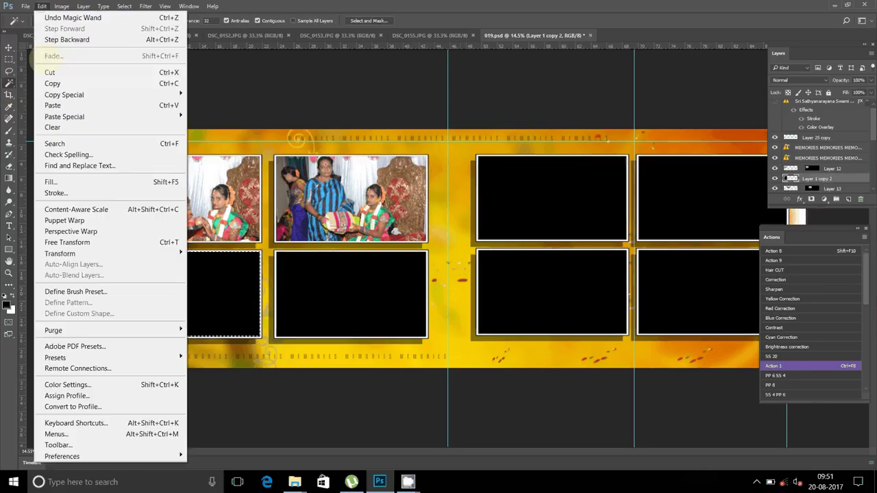
mouse_move(64, 117)
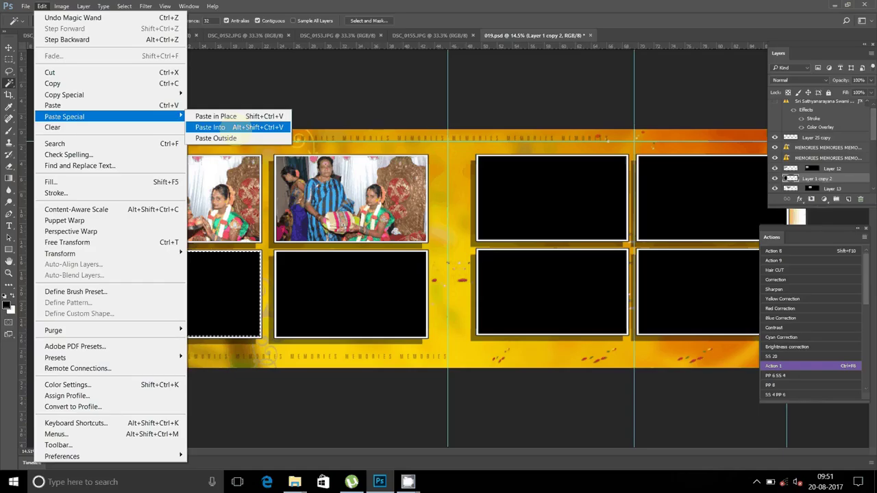
left_click(211, 128)
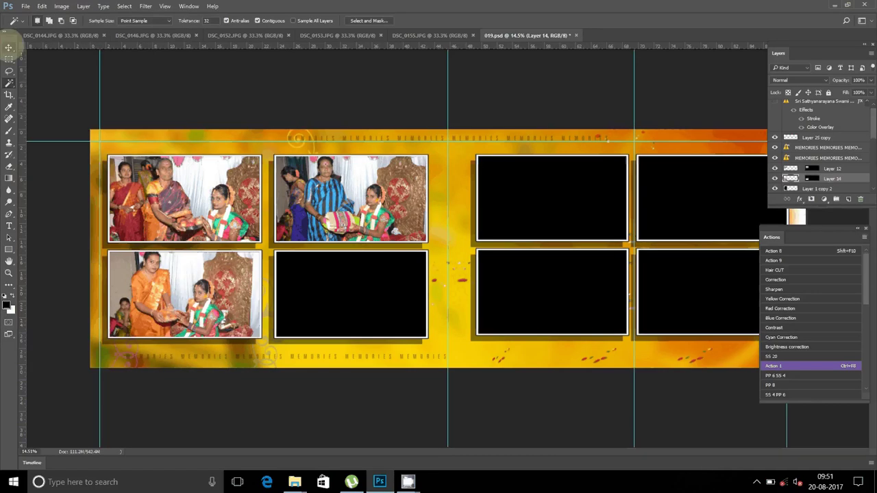
left_click(9, 47)
left_click_drag(185, 295, 187, 286)
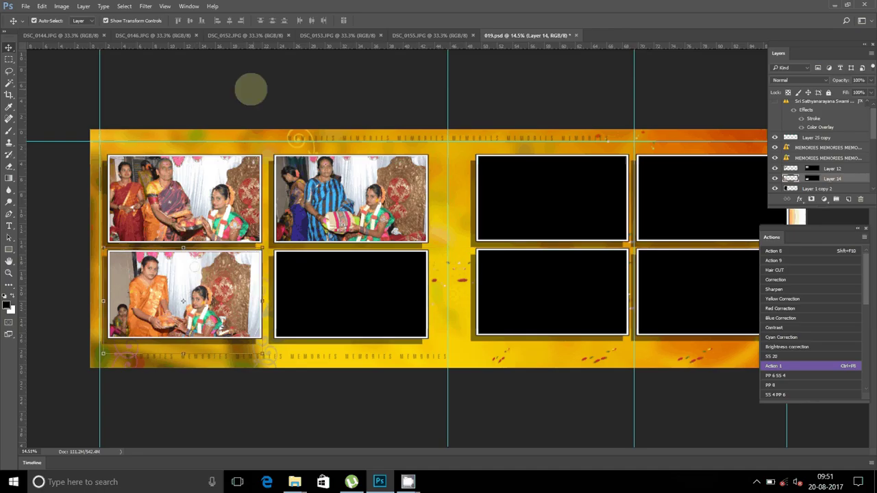
left_click(418, 34)
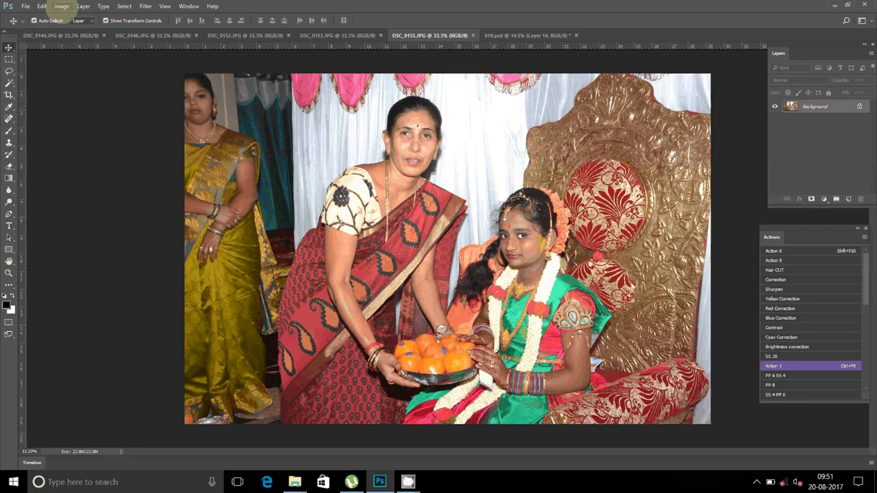
Resize DSC_0155 to 8 inches wide.
left_click(62, 7)
left_click(75, 89)
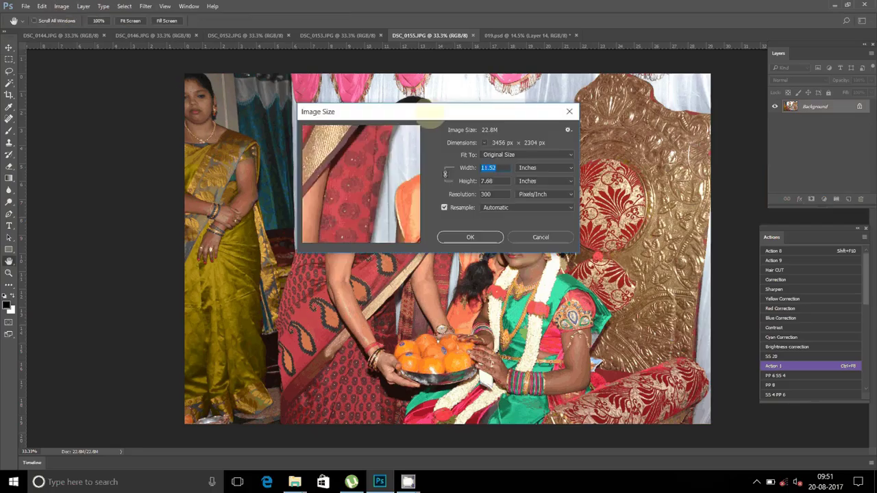
type("8")
left_click(480, 235)
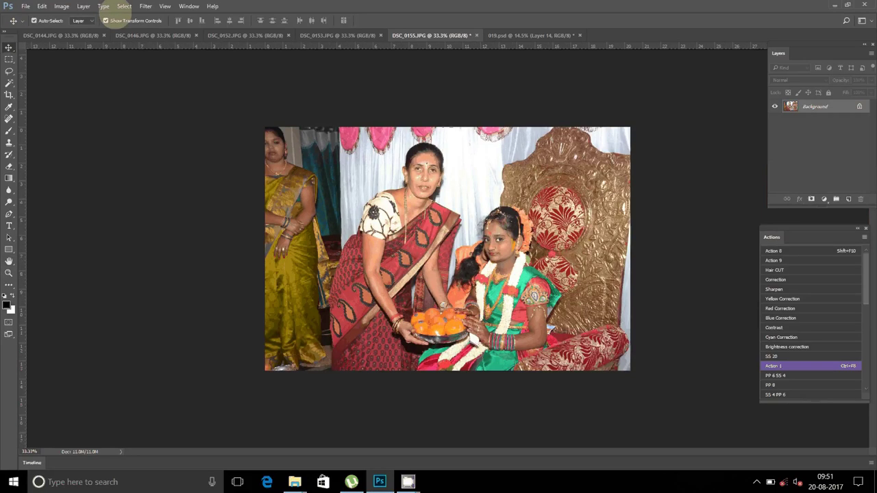
Cut the whole DSC_0155 photo to the clipboard and close it without saving.
left_click(124, 6)
left_click(138, 18)
left_click(61, 6)
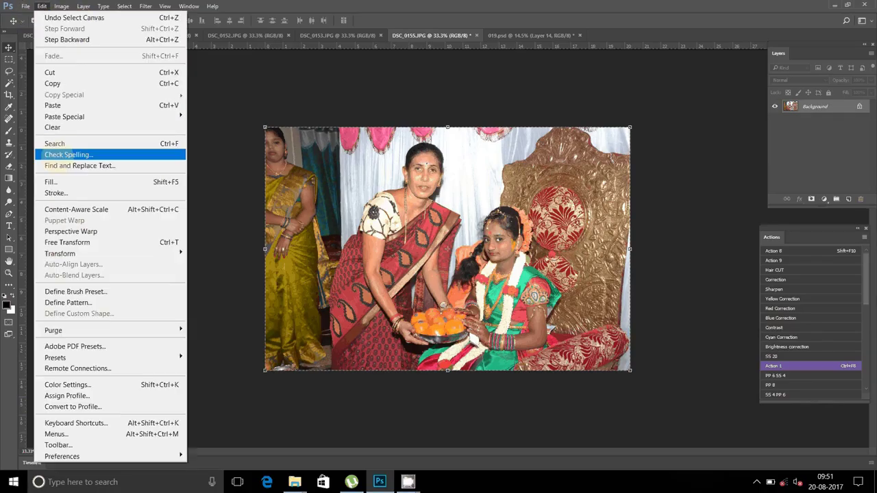
left_click(51, 73)
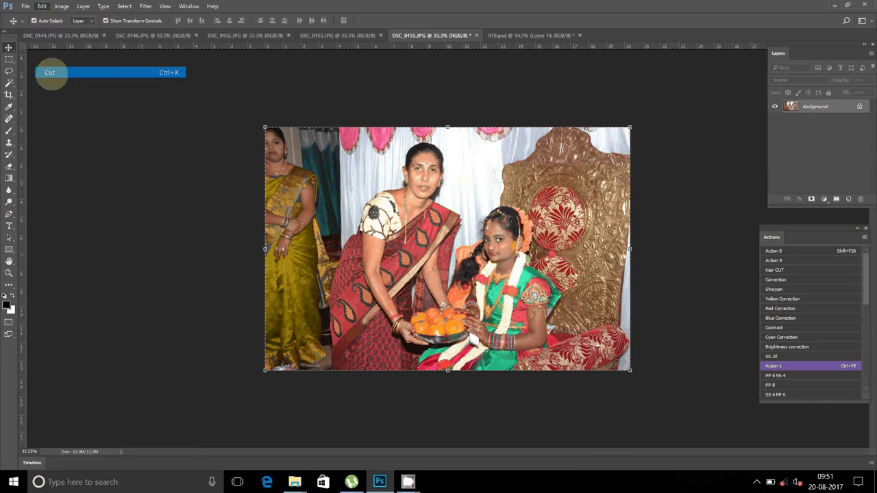
left_click(470, 35)
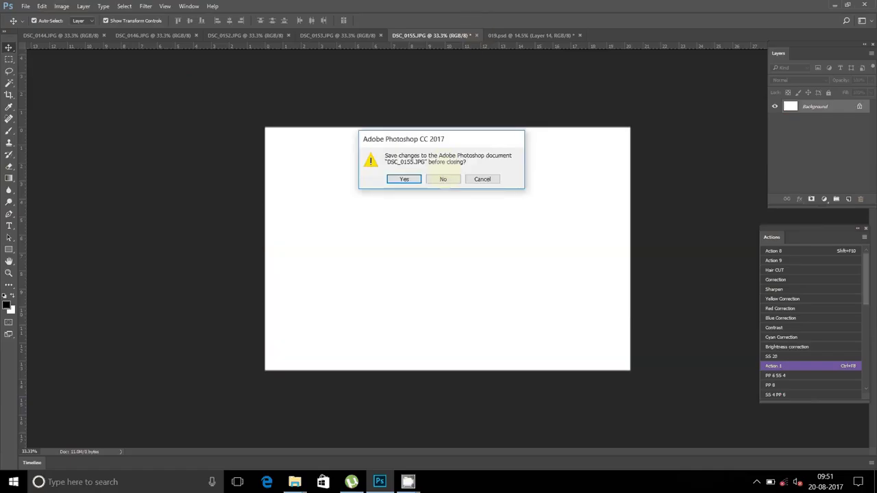
left_click(443, 179)
left_click(352, 320)
left_click(81, 55)
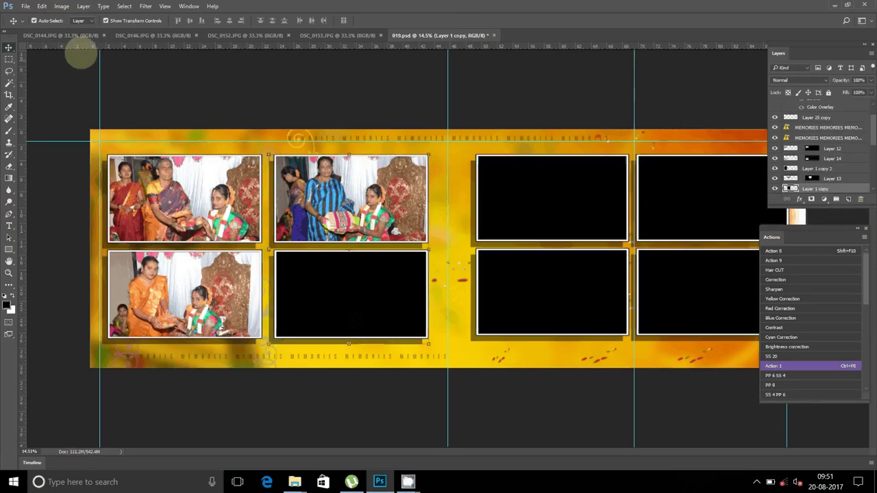
Paste the photo plainly onto the album, then undo that paste.
left_click(42, 7)
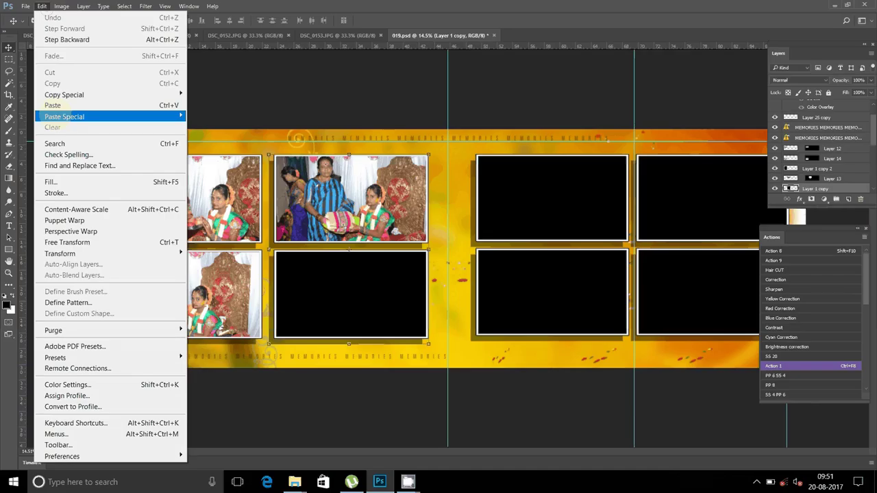
left_click(52, 106)
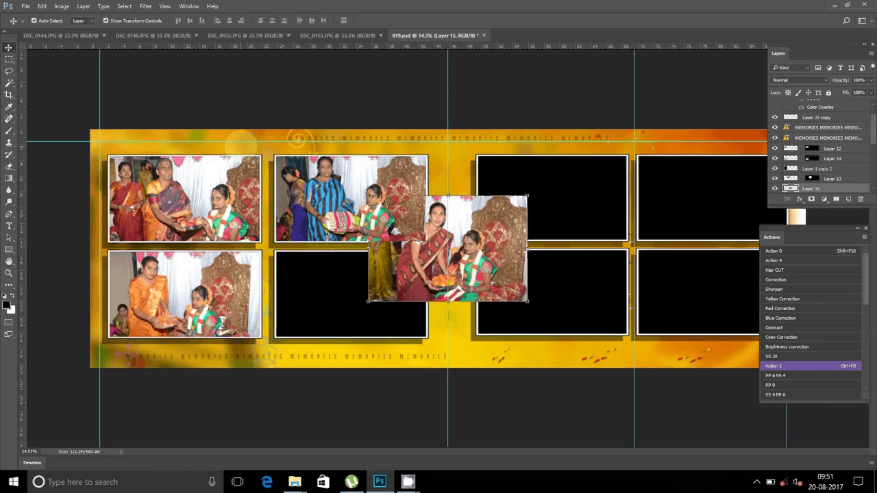
key("ctrl+z")
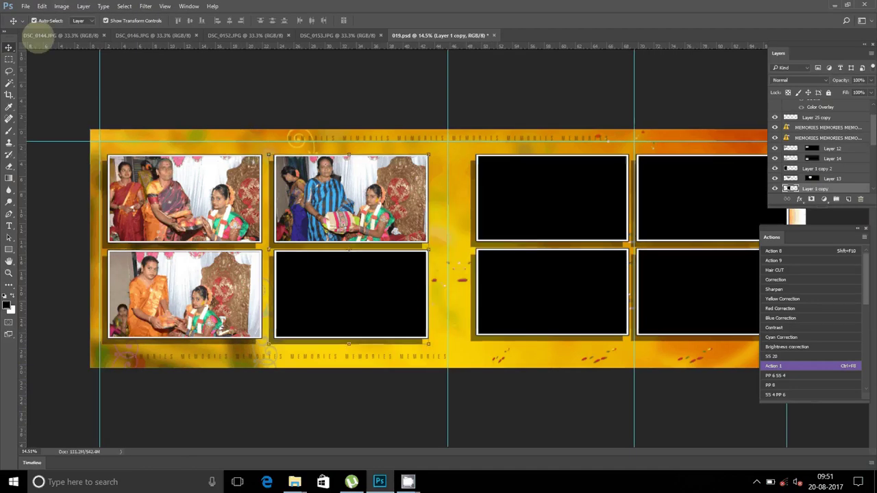
left_click(41, 6)
mouse_move(64, 117)
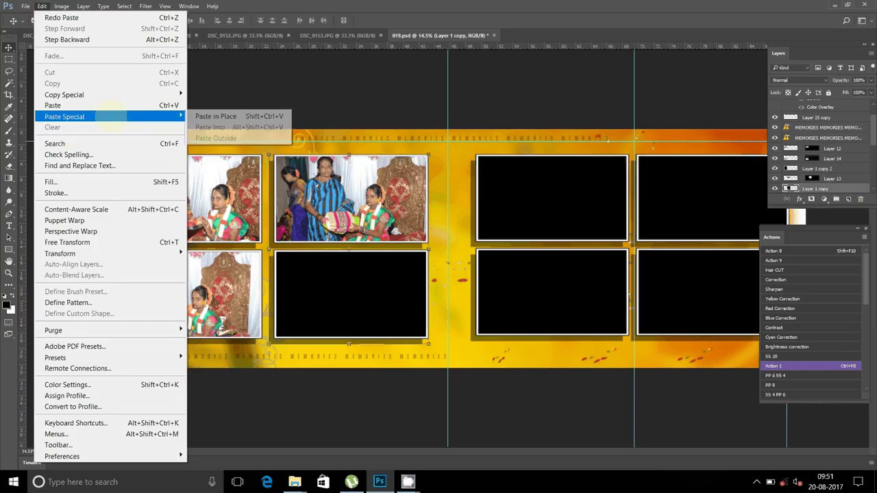
left_click(360, 286)
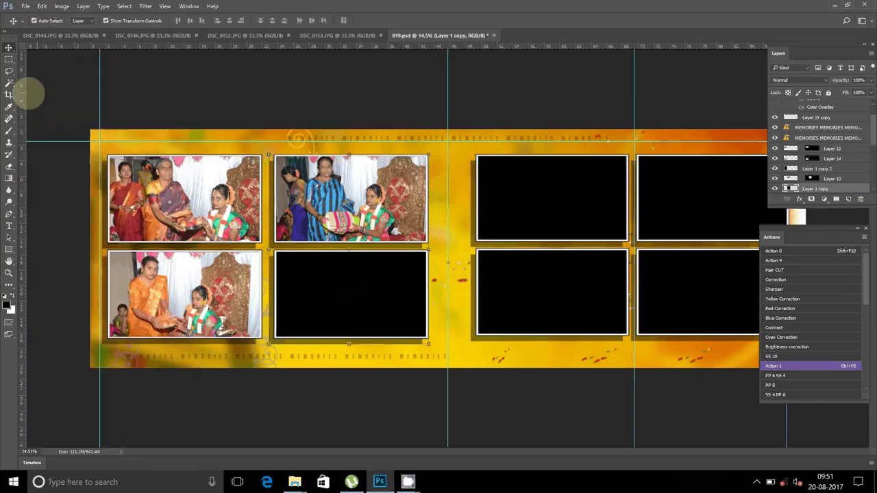
Paste DSC_0155 into the empty lower-middle frame and nudge it into place.
left_click(9, 83)
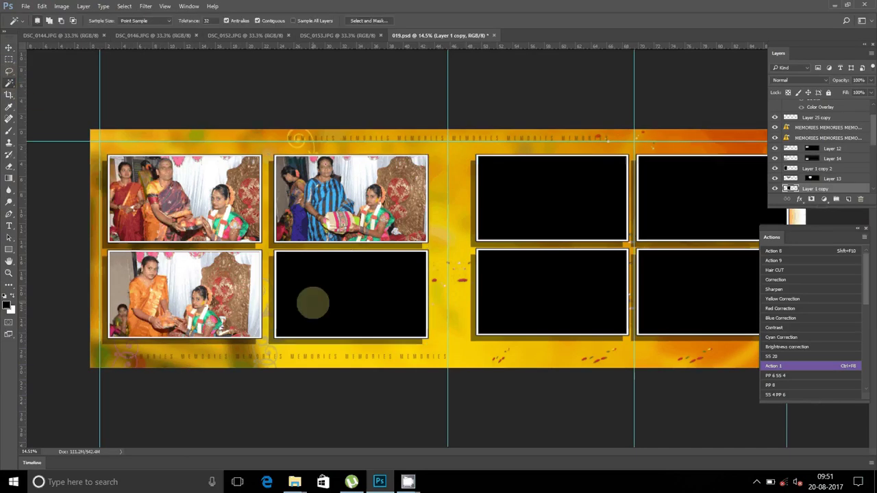
left_click(312, 303)
left_click(41, 6)
mouse_move(64, 116)
left_click(254, 128)
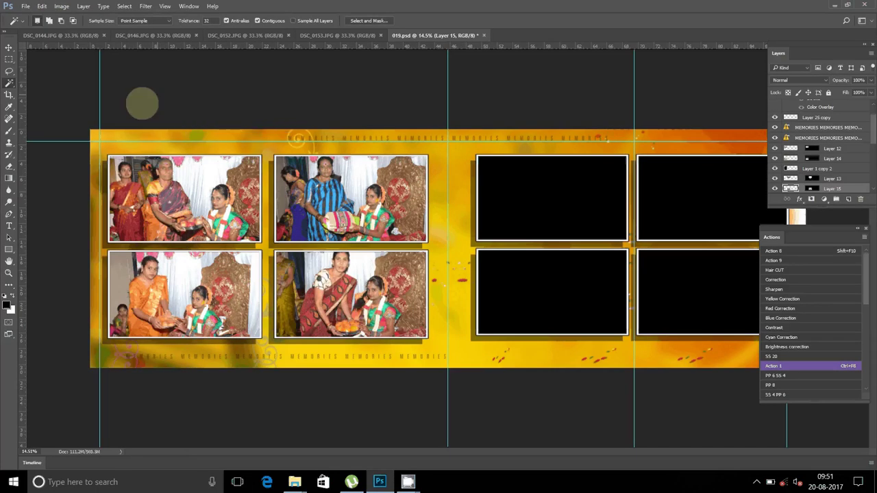
left_click(9, 46)
left_click(381, 294)
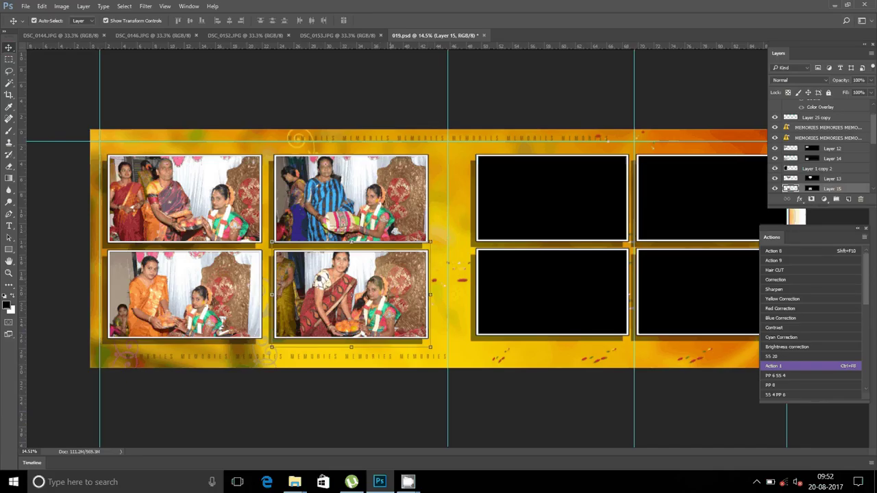
left_click_drag(396, 266, 396, 269)
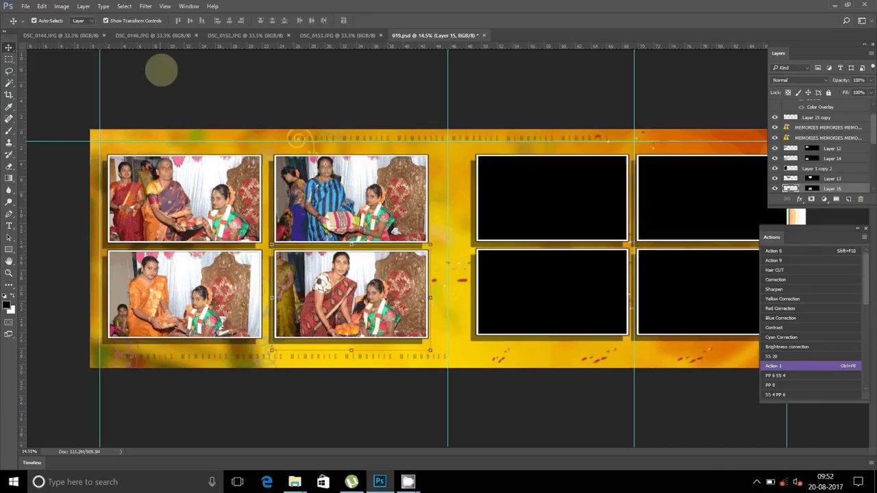
left_click(329, 36)
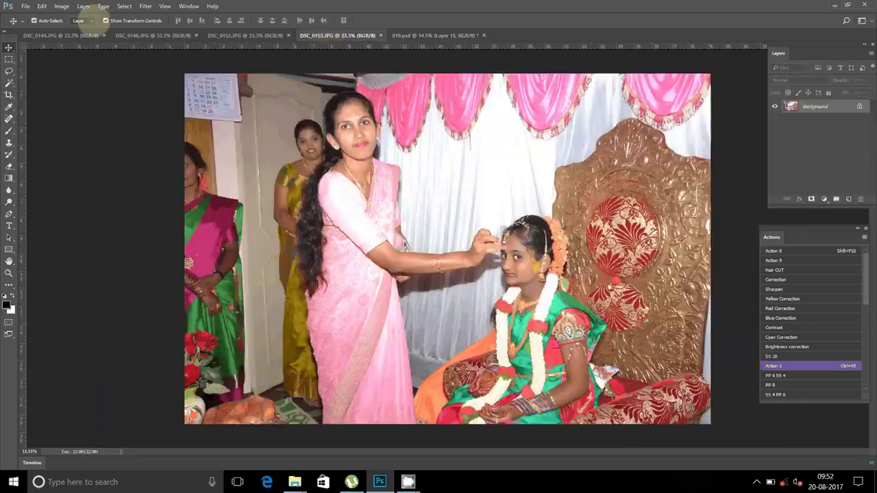
Resize DSC_0153 to 8 inches wide (2400 × 1600 px) via Image Size.
left_click(61, 6)
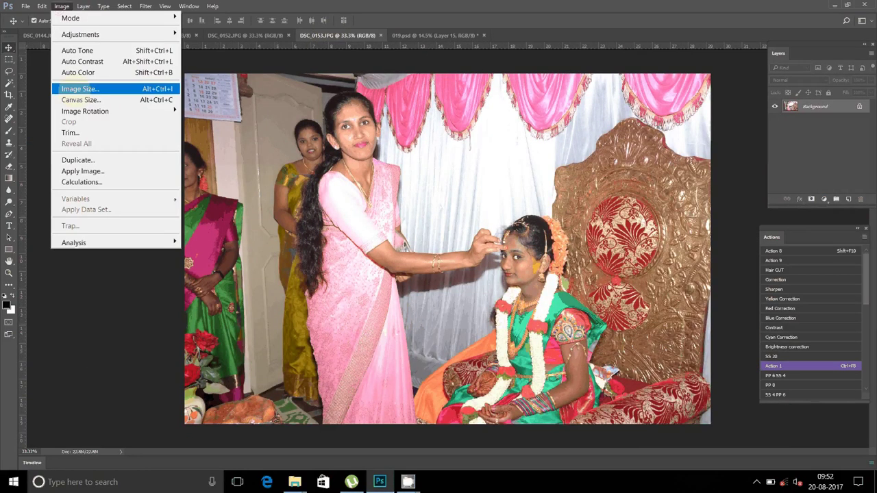
left_click(80, 89)
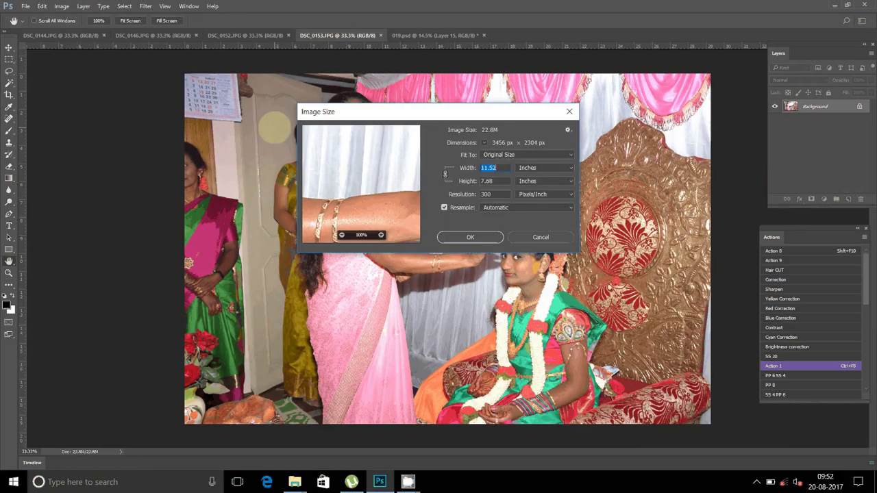
type("8")
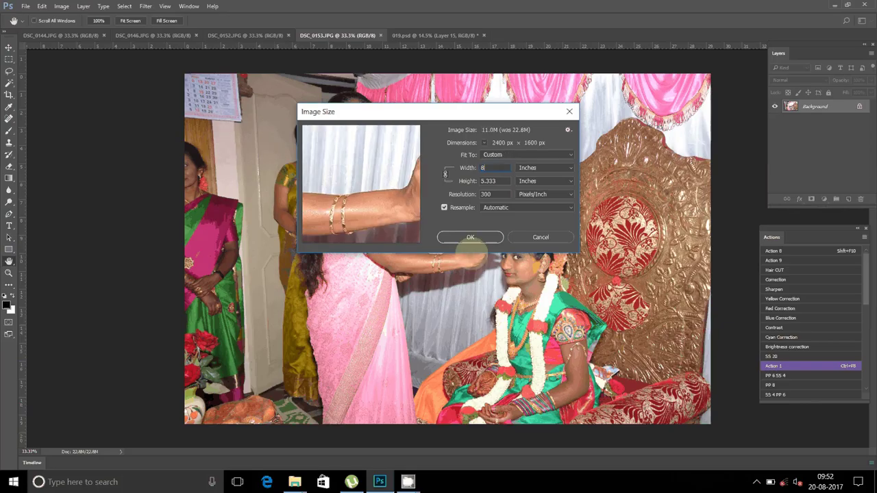
left_click(470, 238)
Cut the whole DSC_0153 photo to the clipboard and close it without saving.
left_click(104, 6)
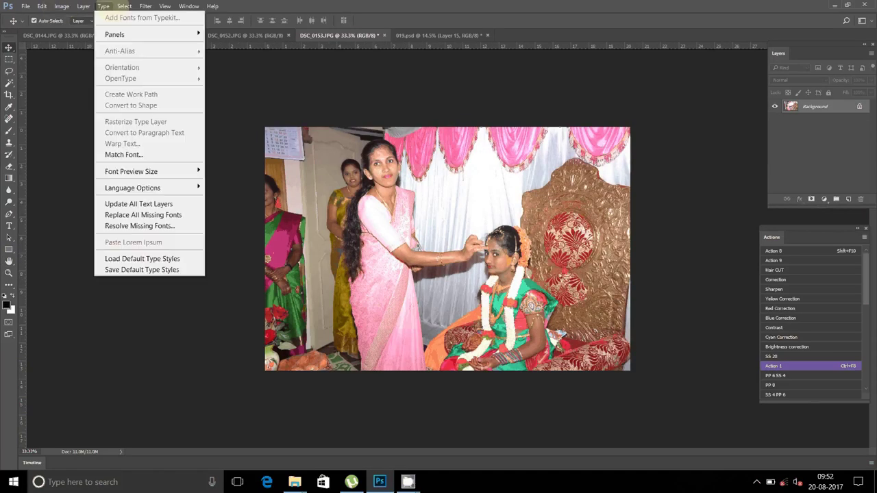
left_click(61, 7)
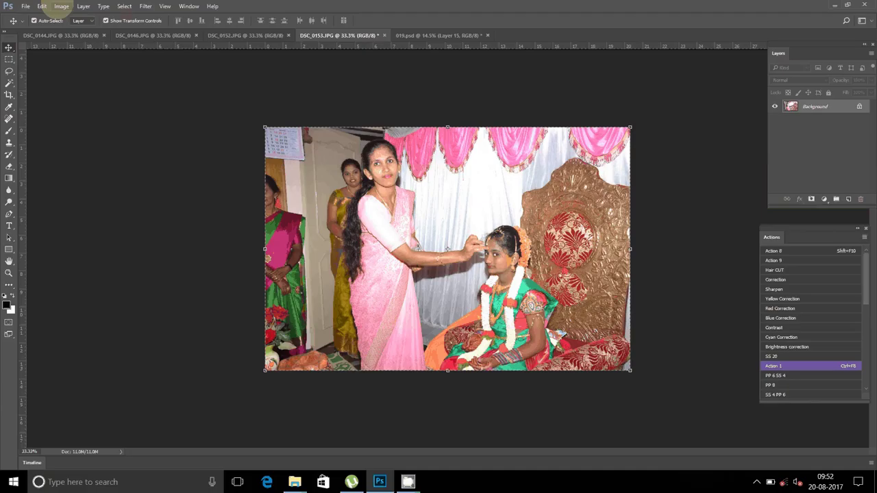
left_click(42, 7)
left_click(53, 127)
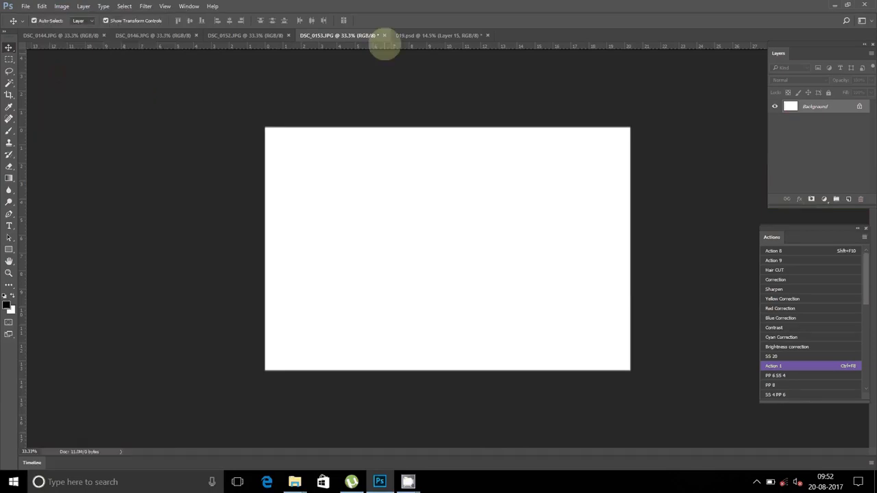
left_click(384, 35)
left_click(443, 179)
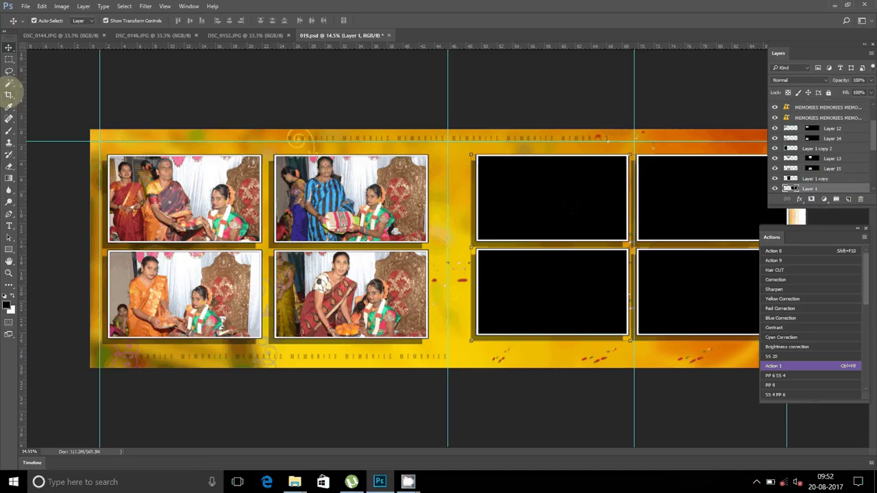
Paste DSC_0153 into the right page's upper-left frame, nudge it down, and show DSC_0152.
left_click(9, 82)
left_click(483, 182)
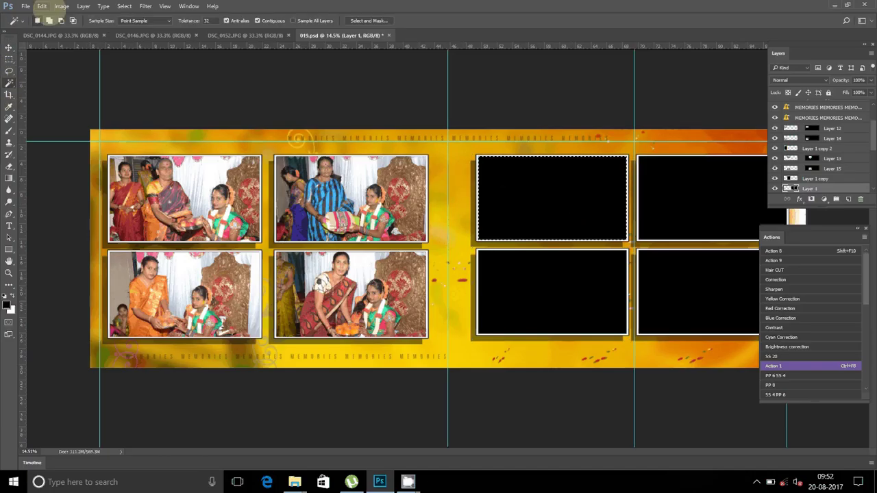
left_click(42, 7)
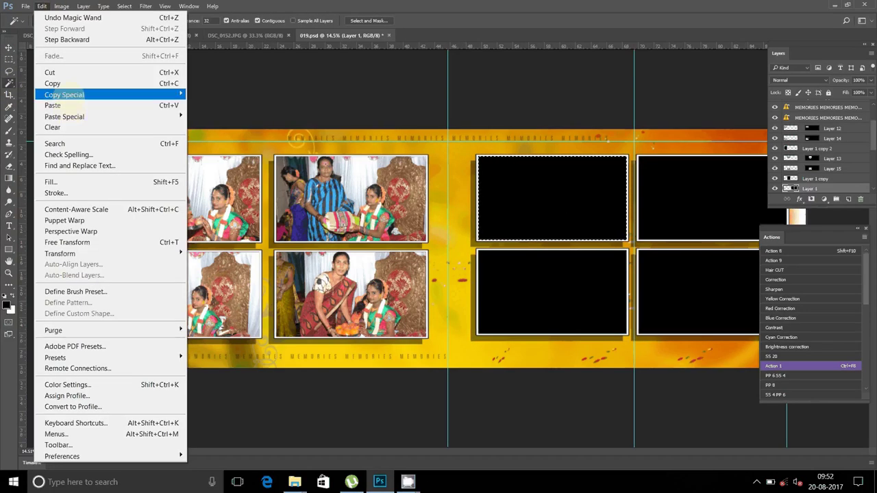
mouse_move(65, 117)
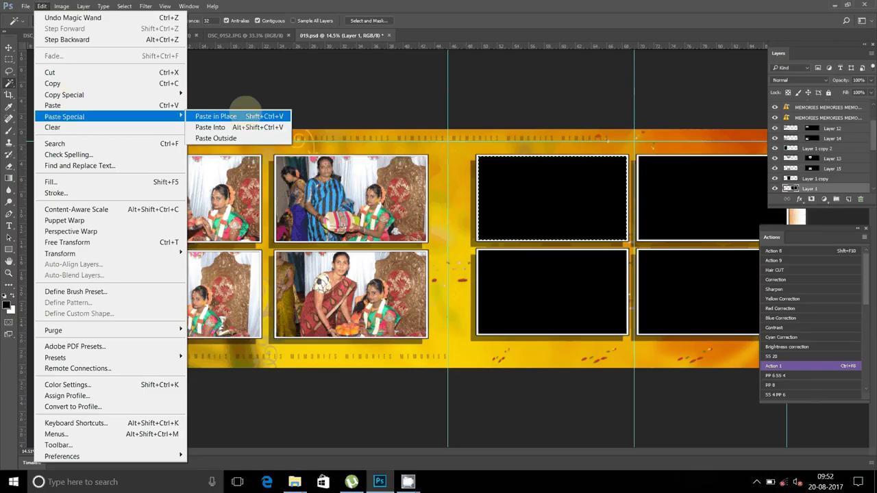
left_click(210, 128)
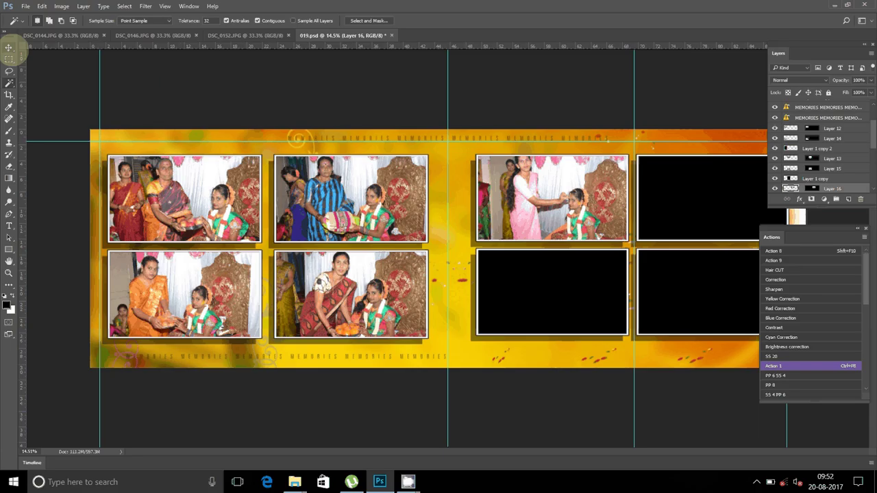
left_click(10, 47)
left_click_drag(574, 166, 574, 173)
key("ctrl+shift+Tab")
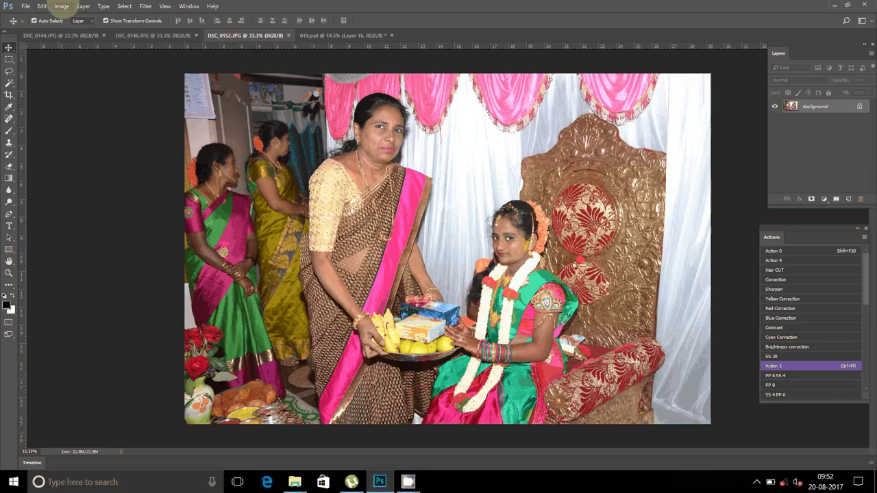
Shrink DSC_0152 to 8 inches wide (2400 × 1600 px) and close it unsaved.
left_click(62, 6)
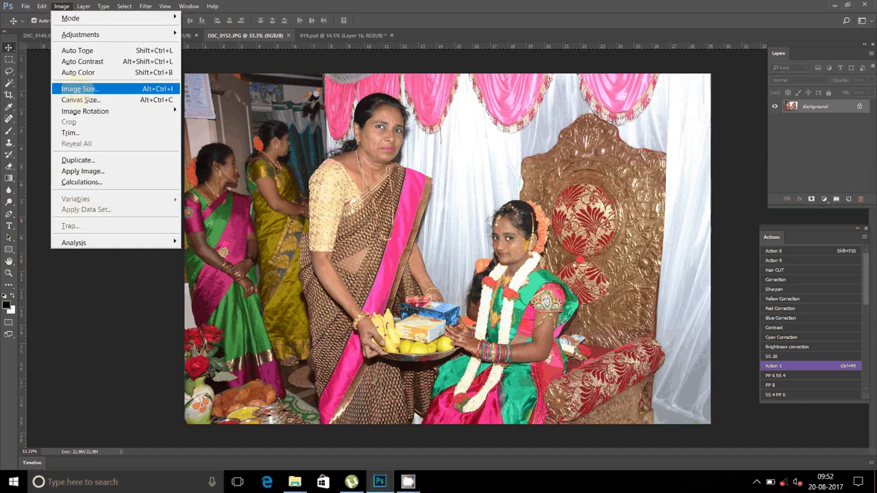
left_click(79, 89)
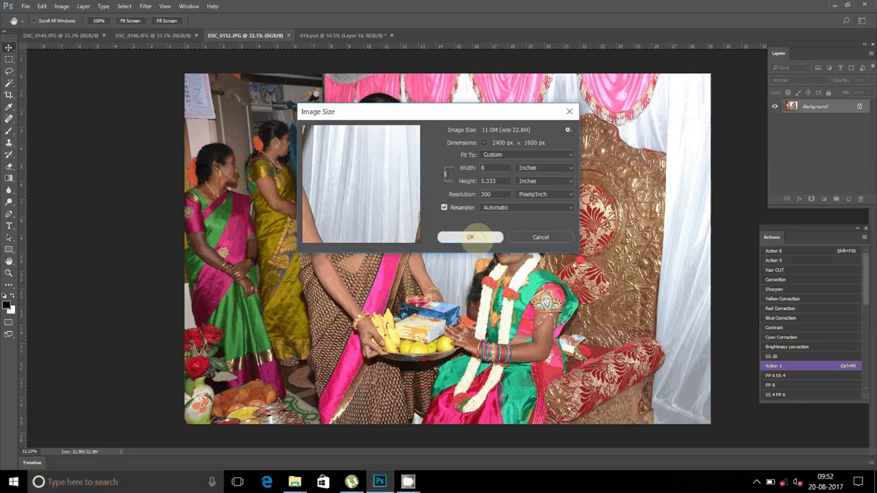
left_click(470, 237)
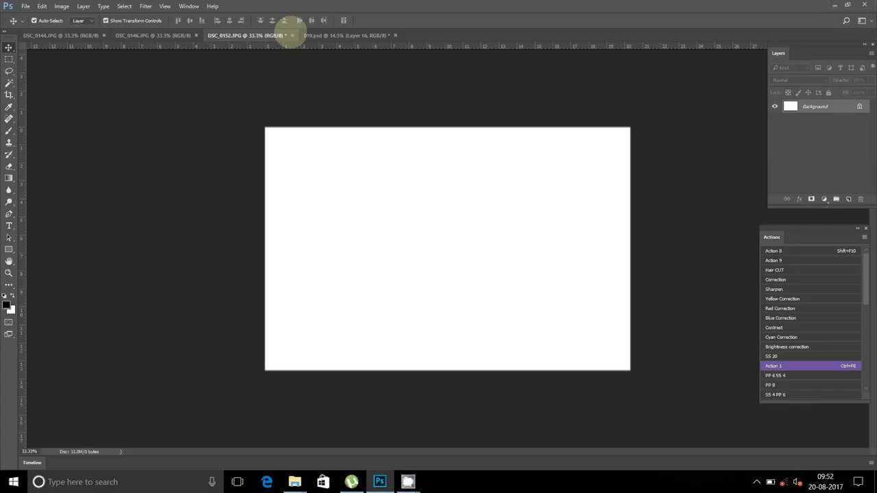
left_click(292, 35)
left_click(443, 179)
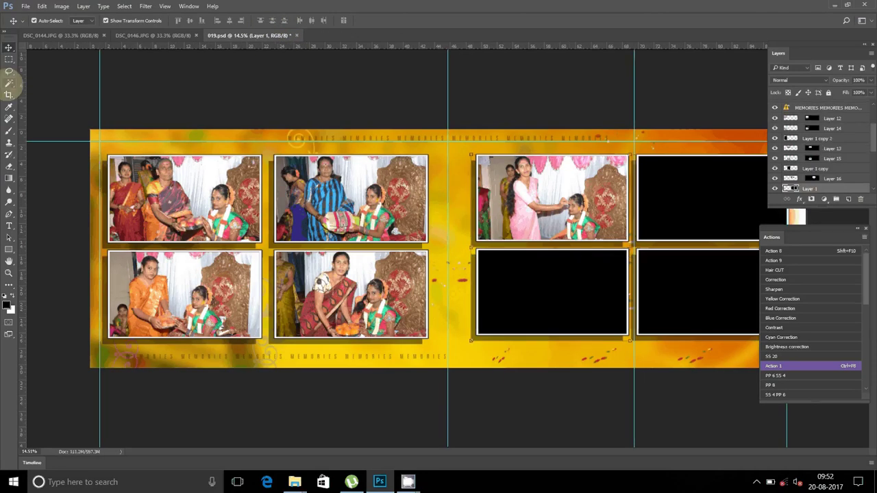
Paste DSC_0152 into the right page's lower frame, nudge it into place, and show DSC_0146.
left_click(10, 82)
left_click(550, 306)
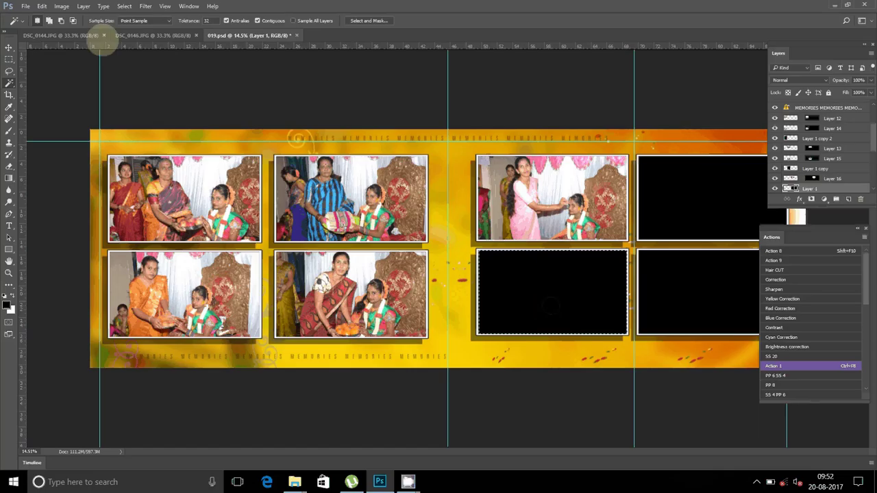
left_click(61, 6)
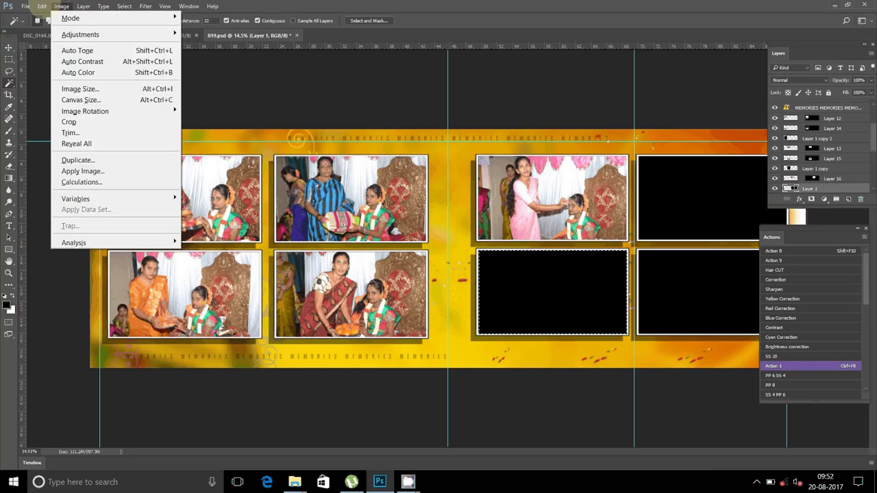
mouse_move(64, 117)
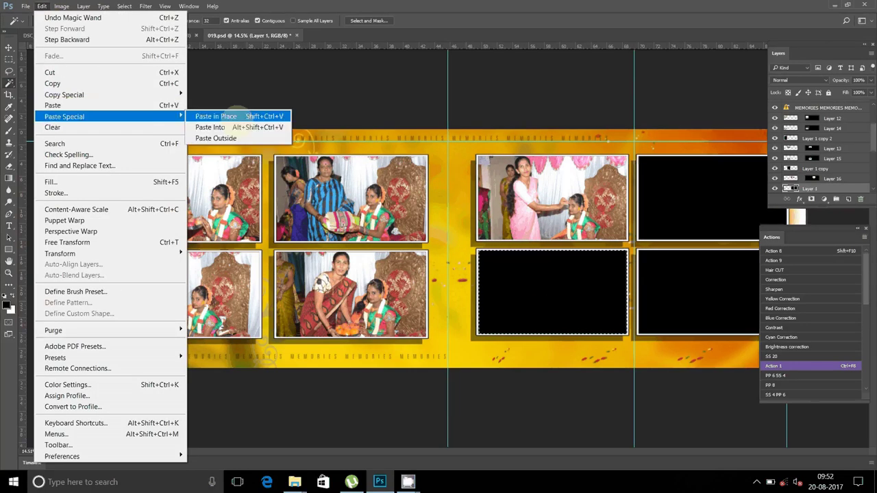
left_click(216, 117)
left_click(9, 47)
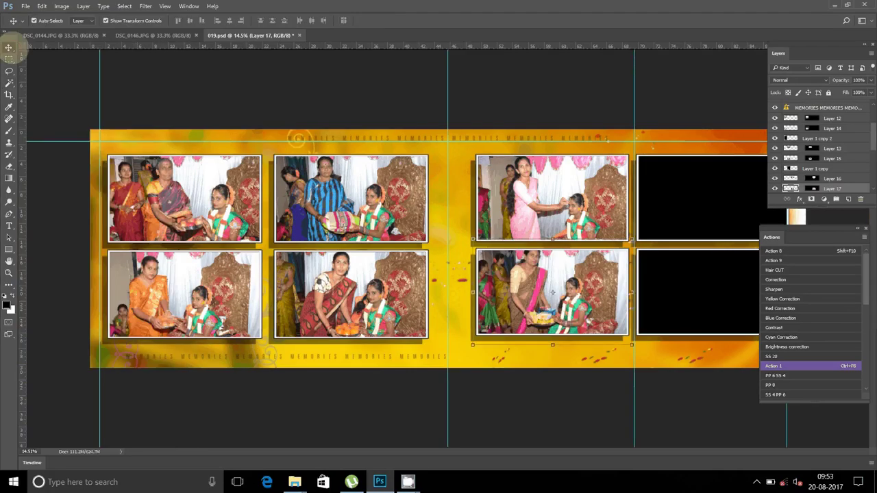
left_click(559, 278)
mouse_move(558, 278)
left_mouse_down()
mouse_move(570, 272)
mouse_move(552, 299)
left_mouse_up()
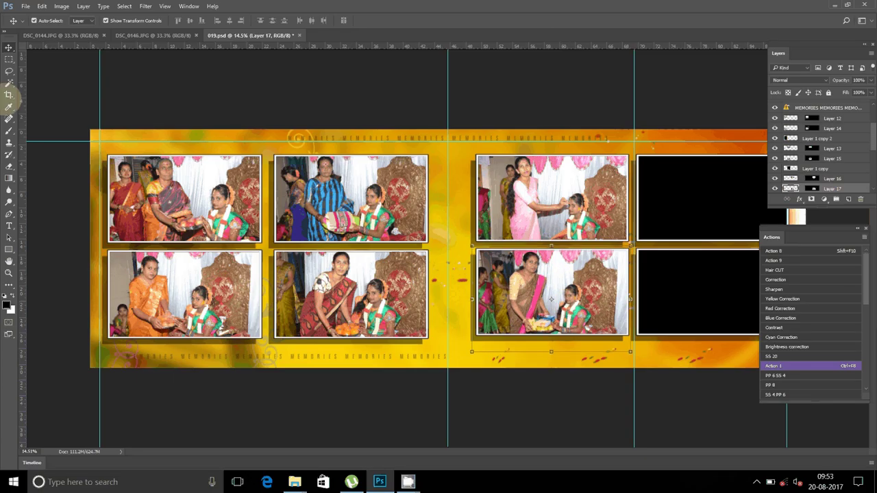
left_click(134, 36)
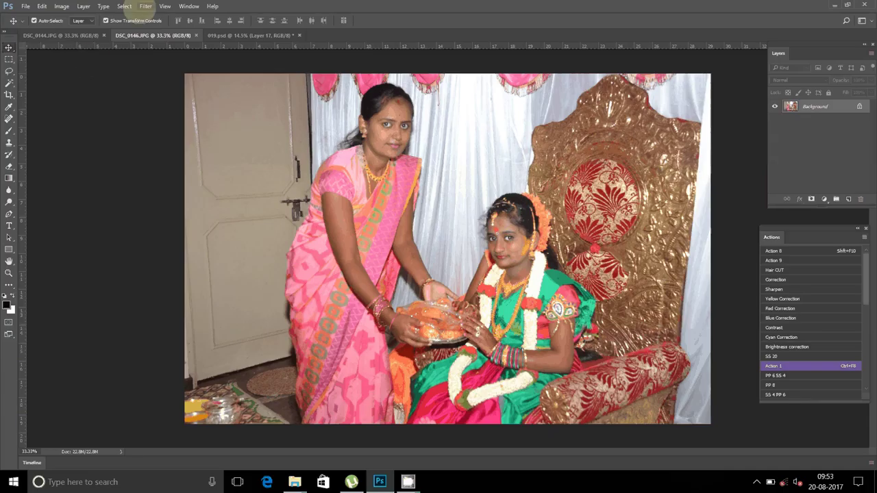
Reduce DSC_0146 in the Image Size dialog, keeping inches as the unit.
left_click(62, 6)
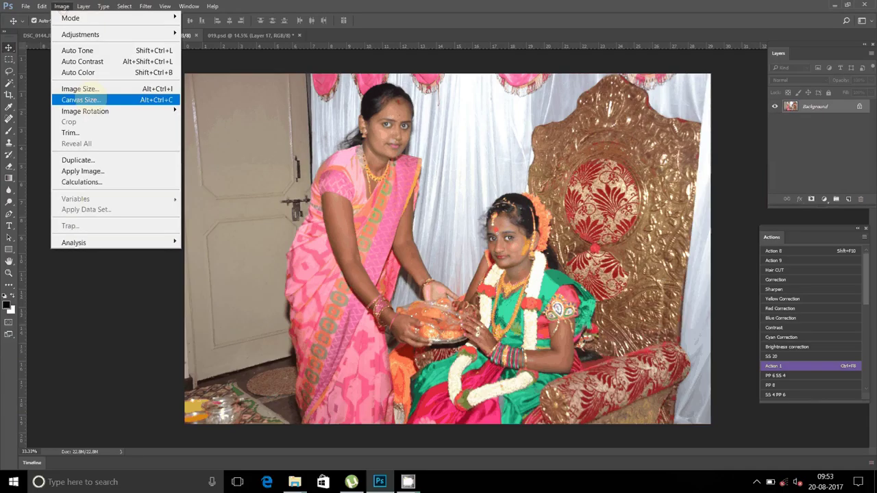
left_click(81, 89)
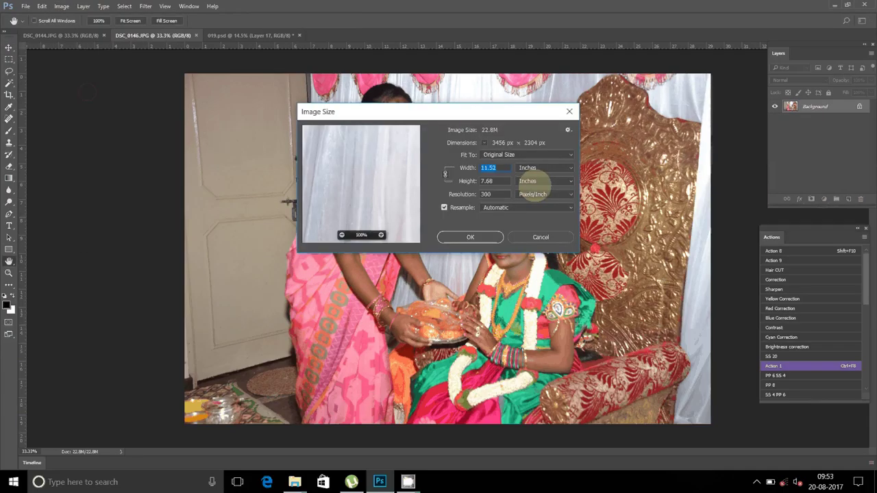
left_click(538, 182)
left_click(445, 174)
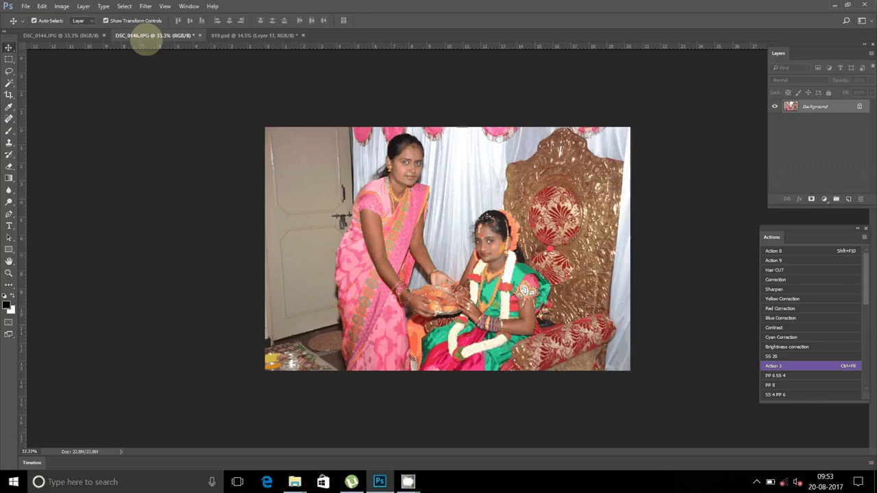
Select all of DSC_0146, cut it to the clipboard, and close it without saving.
left_click(124, 7)
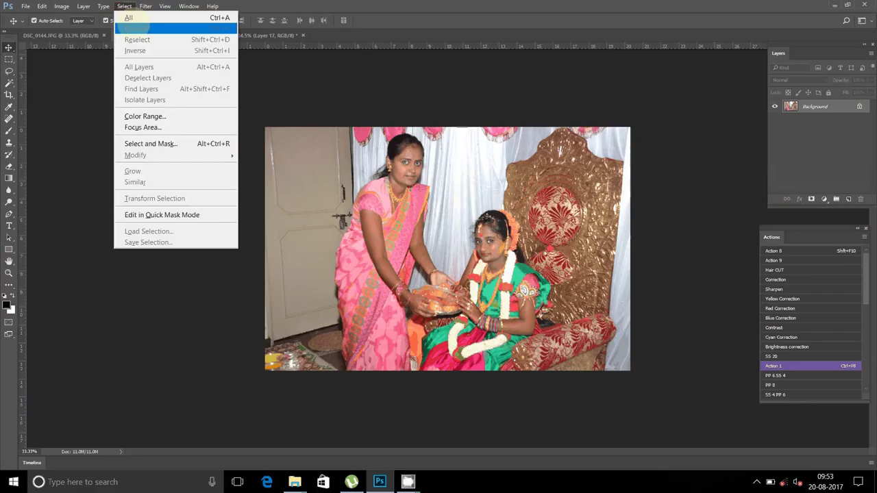
left_click(137, 21)
left_click(41, 6)
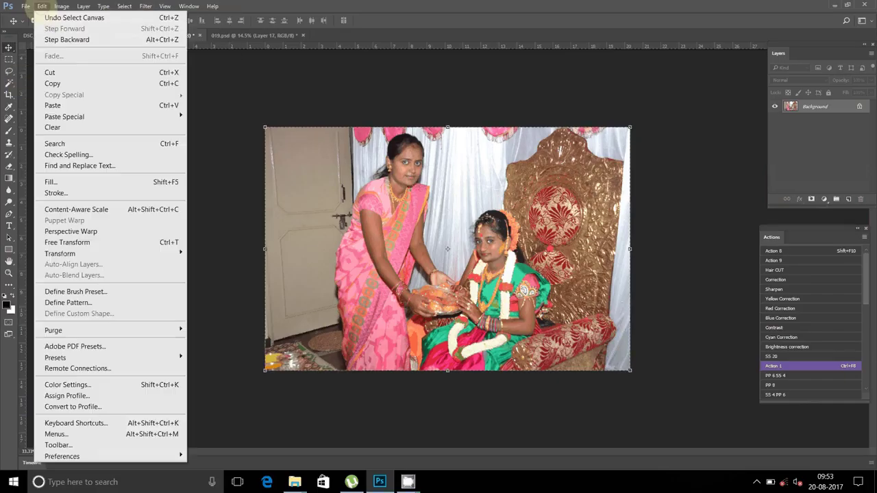
left_click(52, 127)
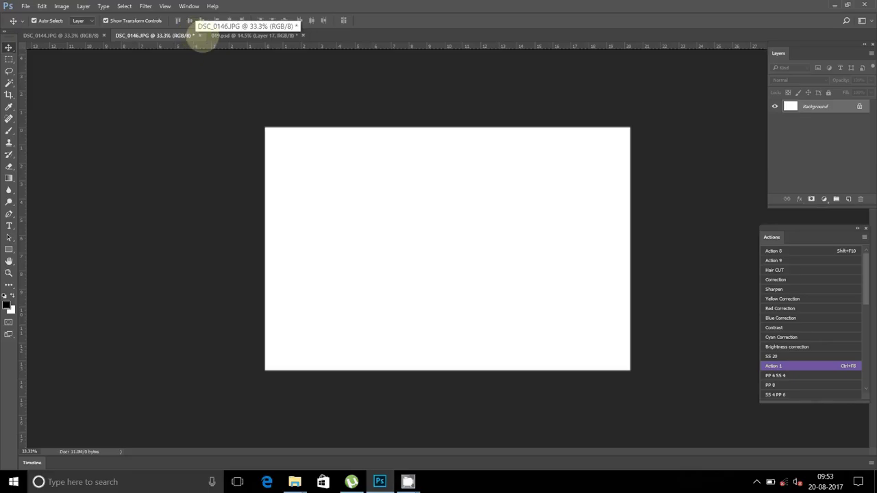
left_click(198, 35)
left_click(453, 180)
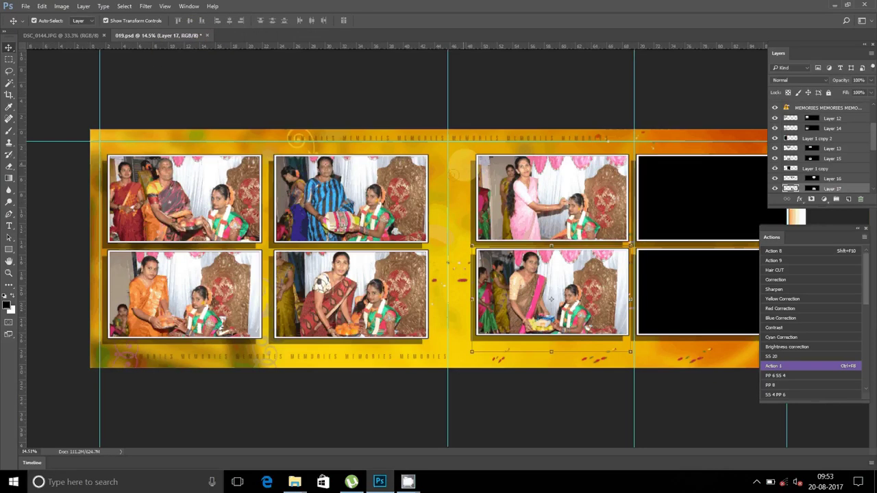
On Layer 1, select the empty top-right frame and paste DSC_0146 into it.
left_click(697, 203)
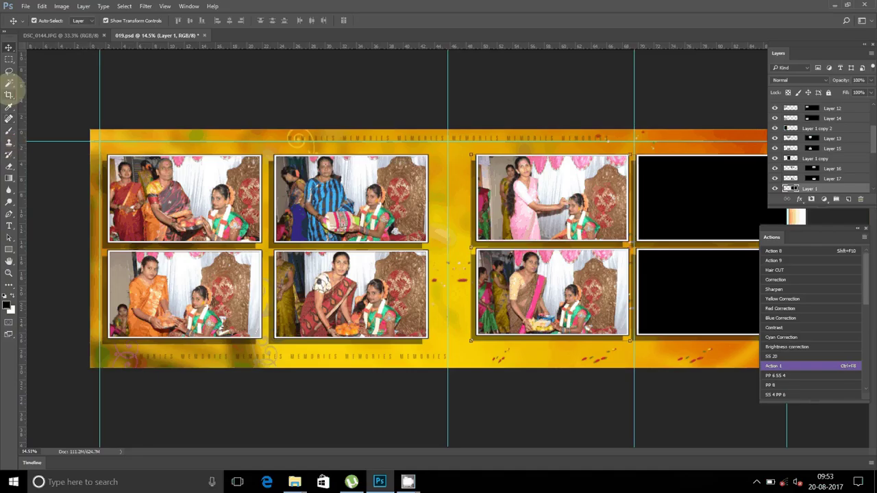
left_click(9, 82)
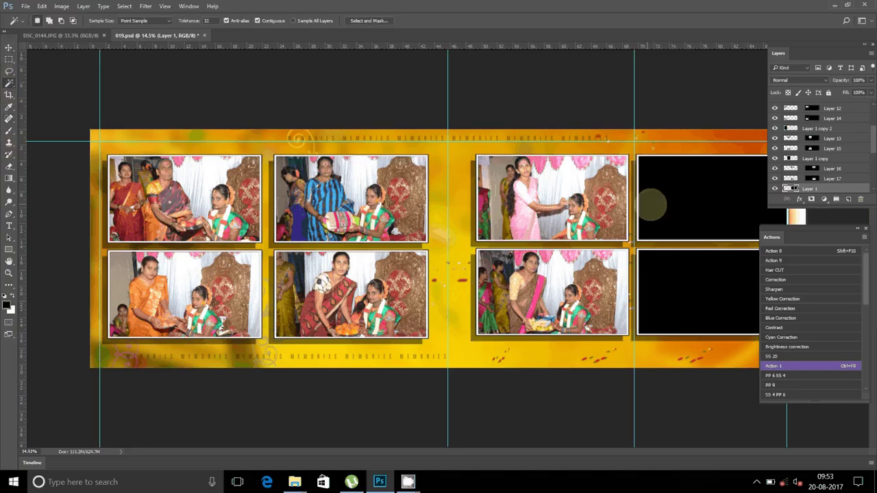
left_click(652, 203)
left_click(41, 7)
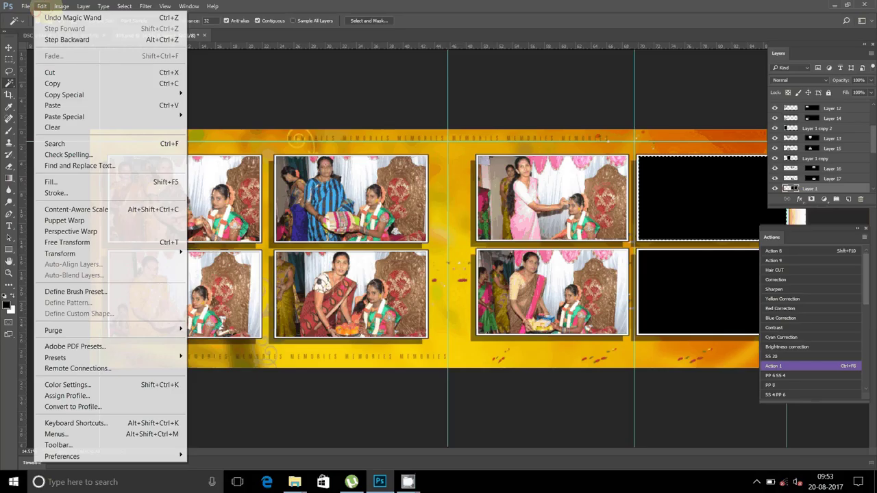
left_click(266, 127)
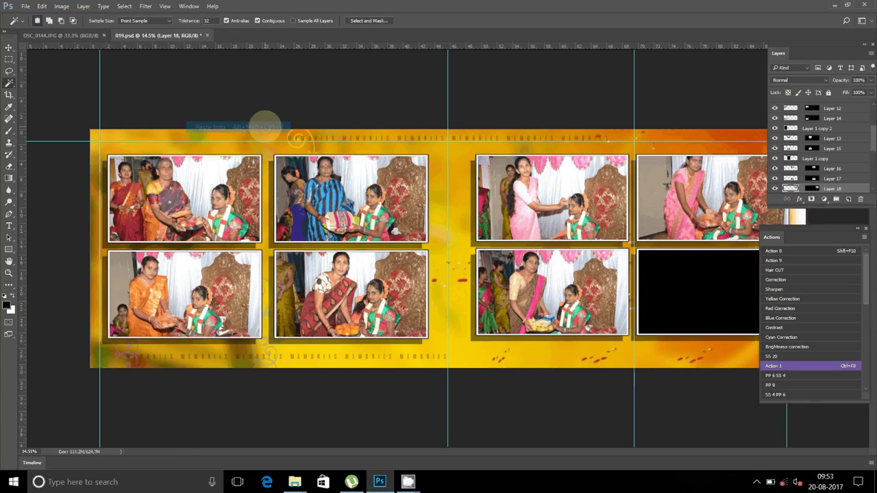
Scale the pasted photo to about 92%, position it in the frame, and show DSC_0144.
left_click(8, 48)
left_click(631, 146)
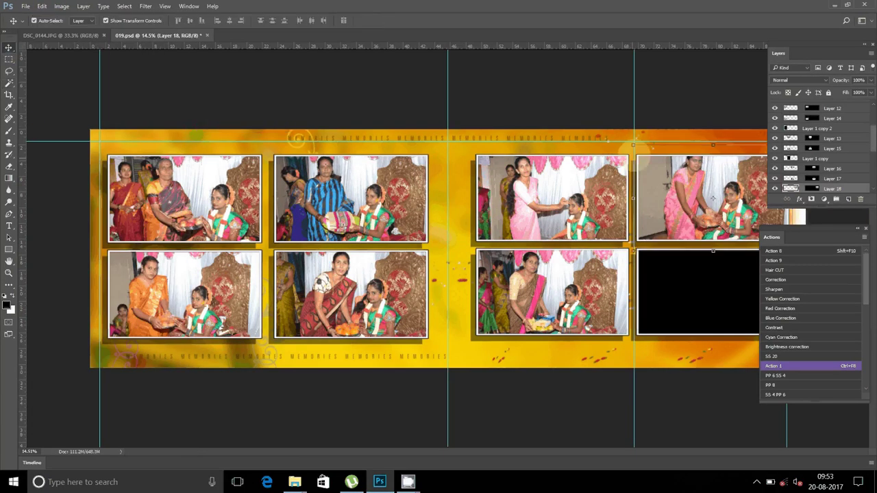
left_click(631, 146)
left_click_drag(632, 146, 640, 149)
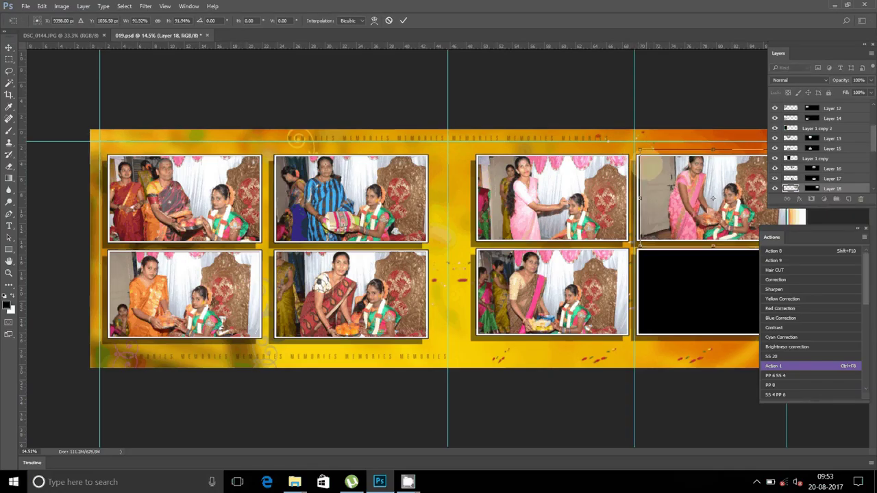
key("Return")
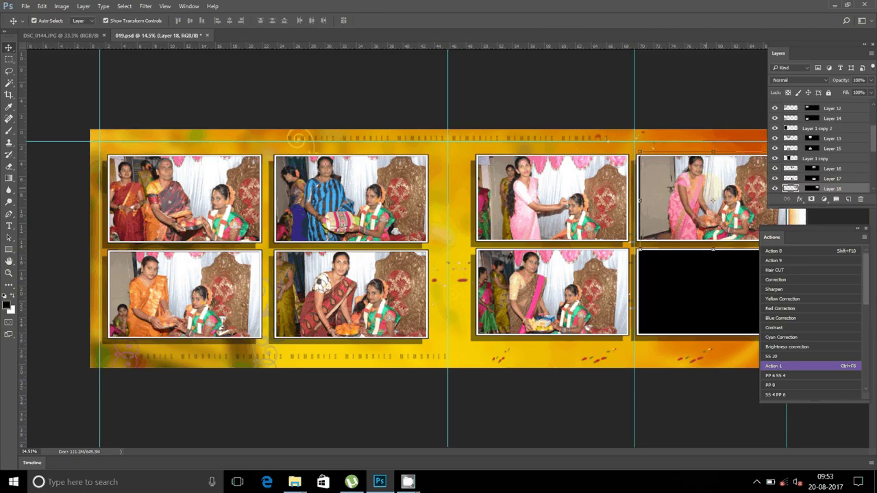
left_click_drag(713, 199, 713, 203)
key("ctrl+z")
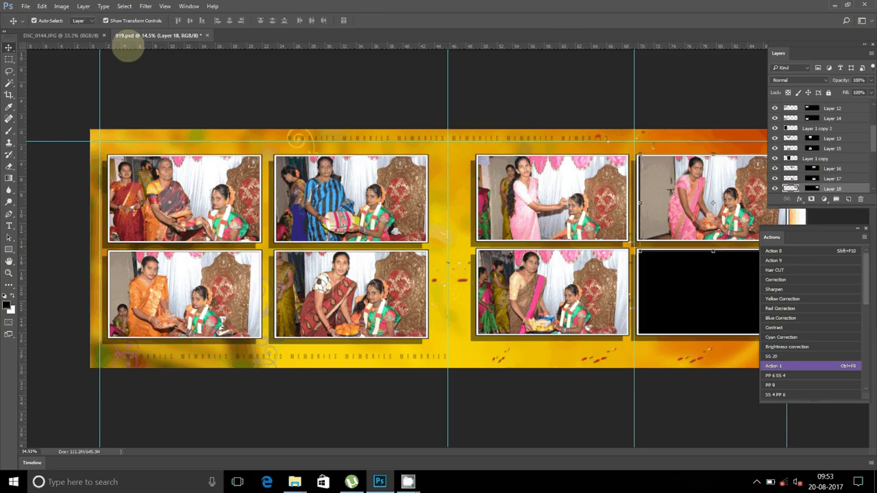
left_click(61, 35)
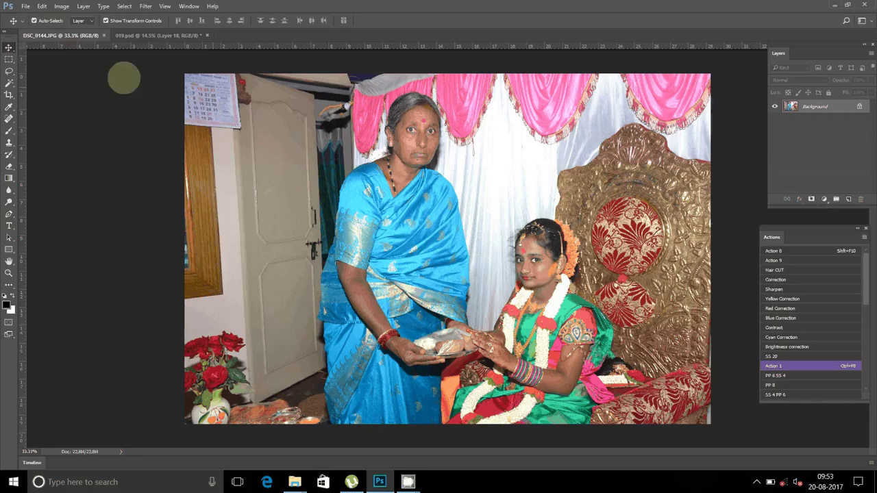
Resize DSC_0144 to 8 inches wide (2400 × 1600 px).
left_click(61, 6)
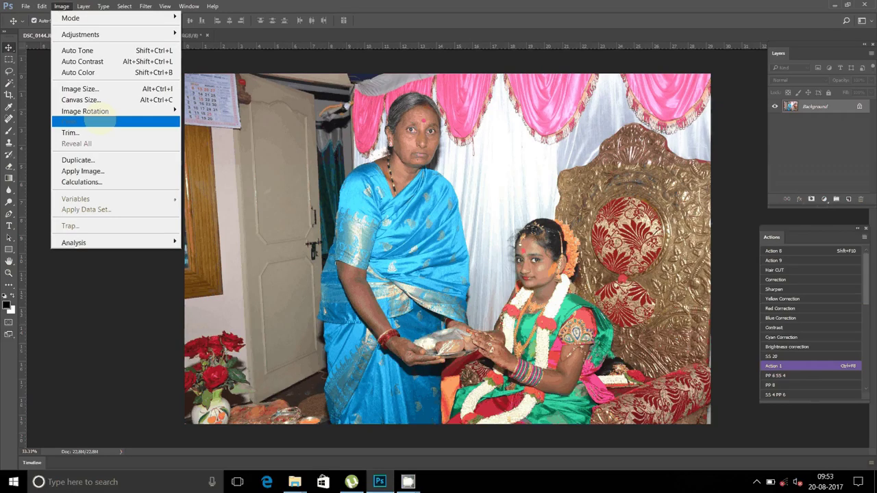
left_click(96, 90)
left_click(500, 154)
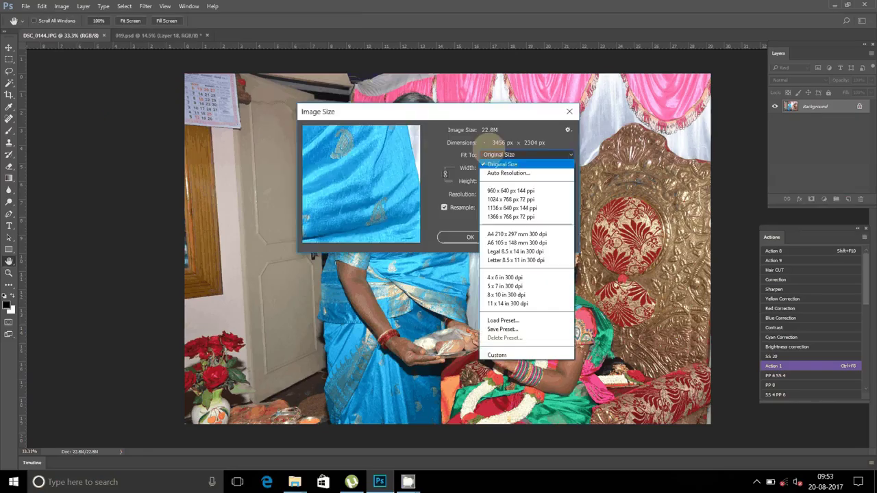
left_click(492, 142)
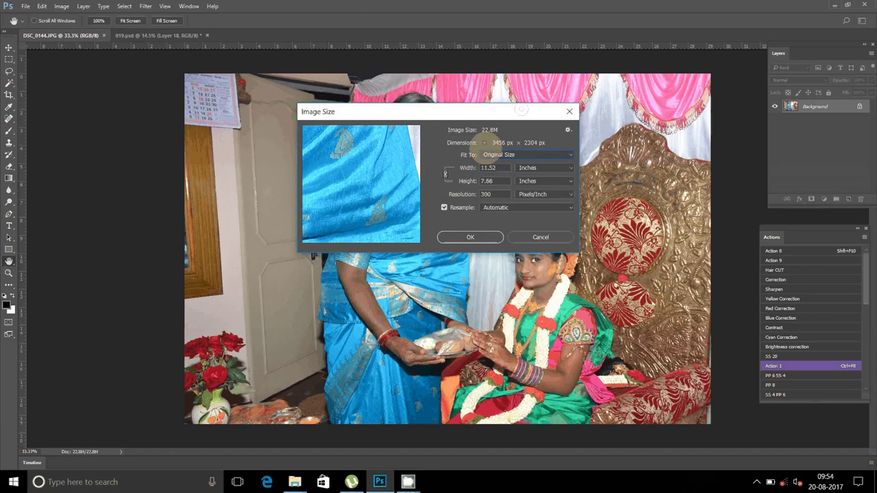
type("8")
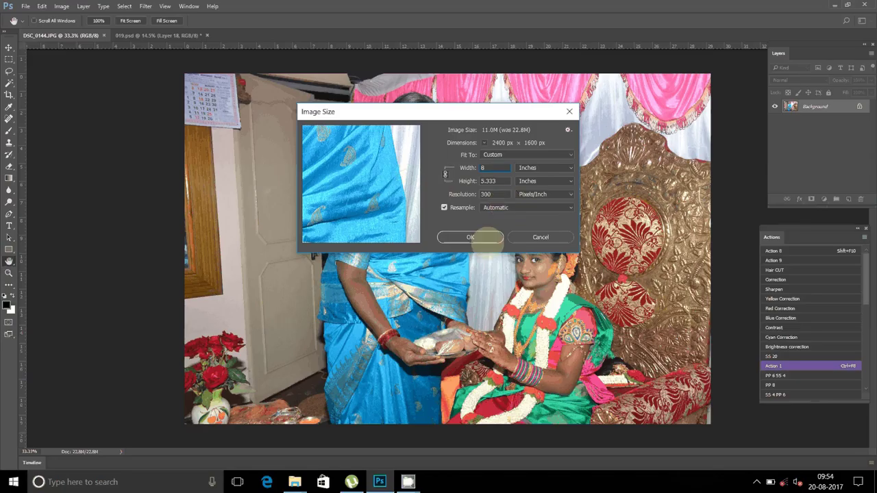
left_click(470, 237)
Select all of DSC_0144, take it to the clipboard, and close it without saving.
left_click(124, 6)
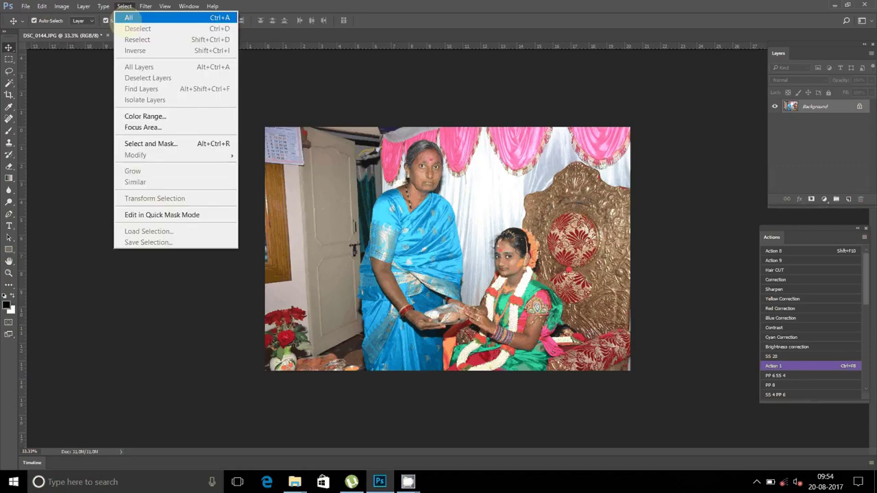
left_click(128, 17)
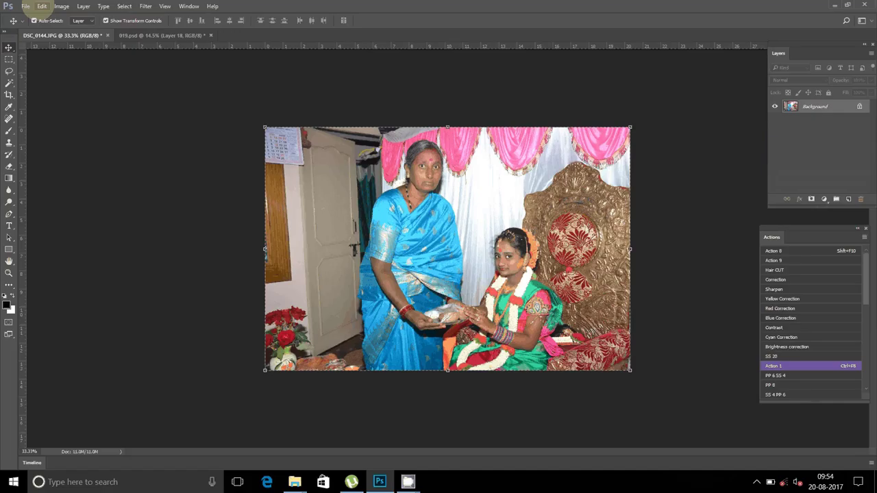
key("BackSpace")
left_click(107, 35)
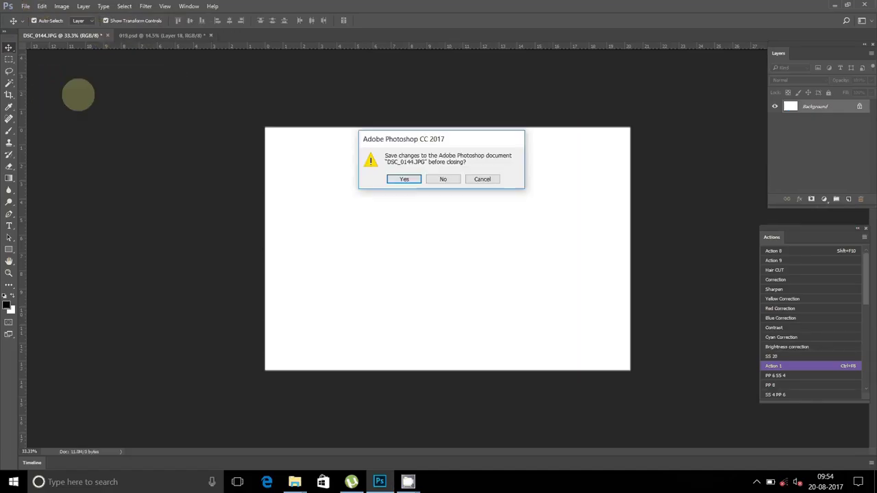
left_click(443, 178)
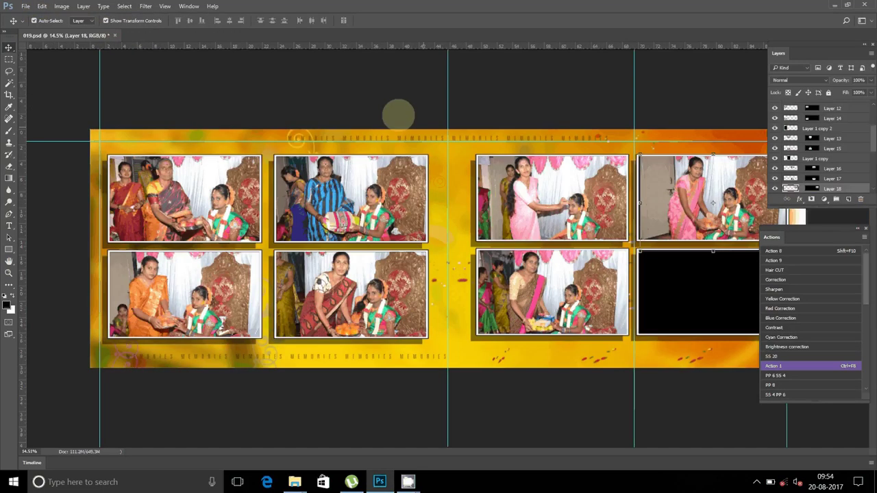
Paste DSC_0144 into the empty lower-right frame and shift it down into place.
key("alt+bracketleft")
key("w")
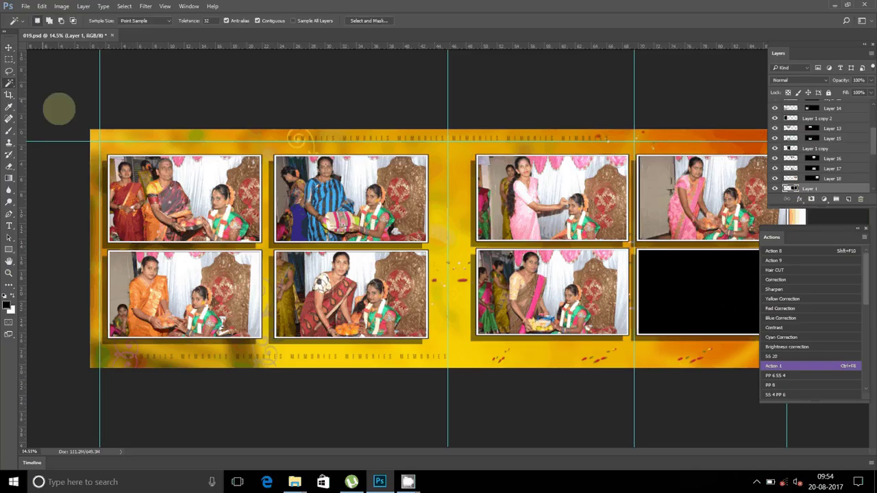
left_click(41, 6)
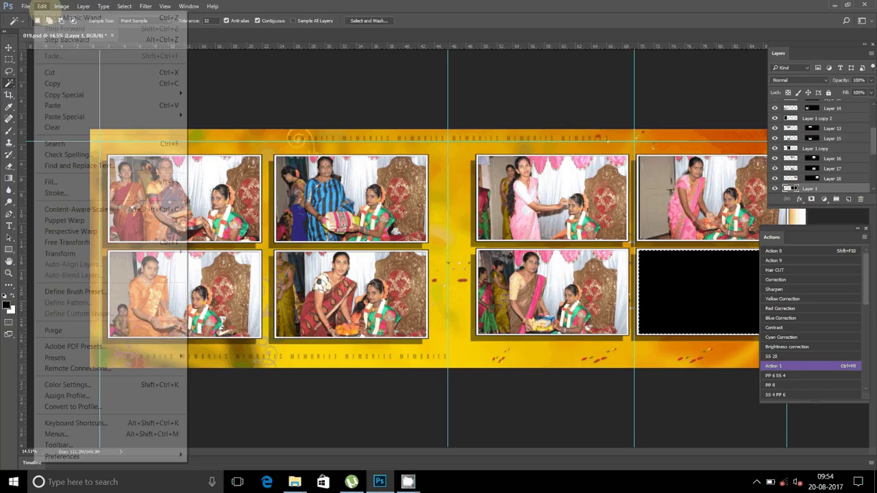
mouse_move(64, 116)
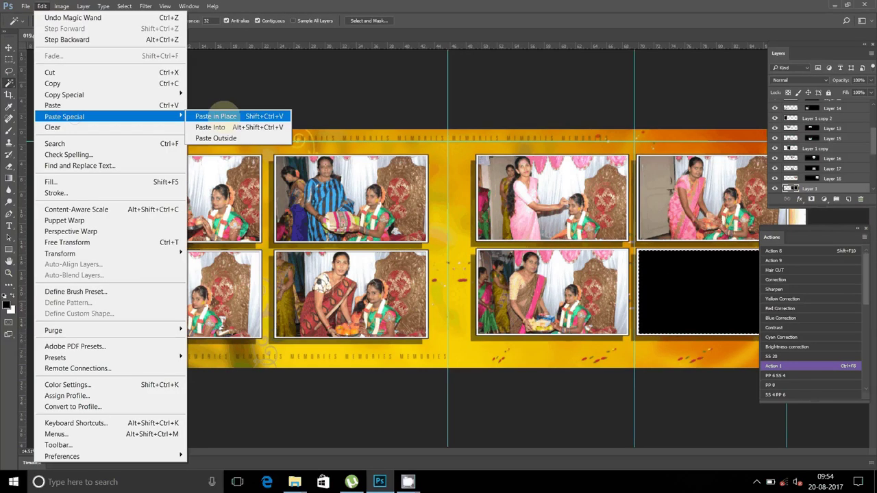
left_click(226, 116)
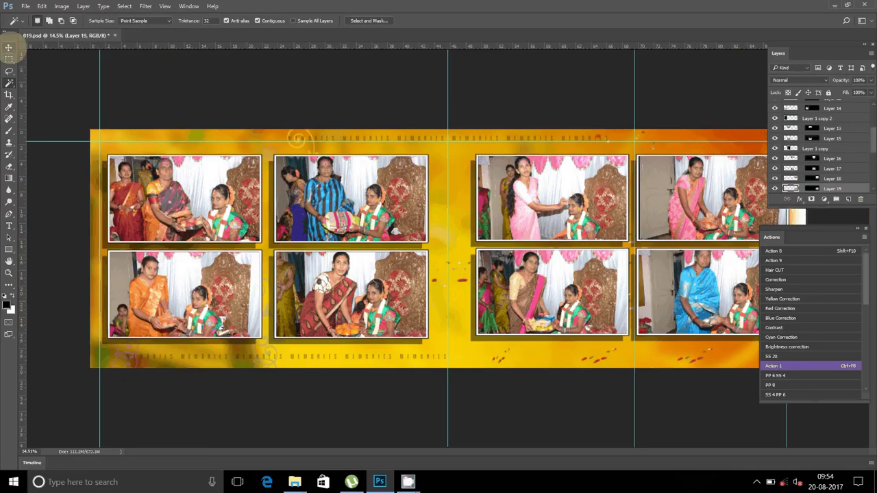
left_click(9, 46)
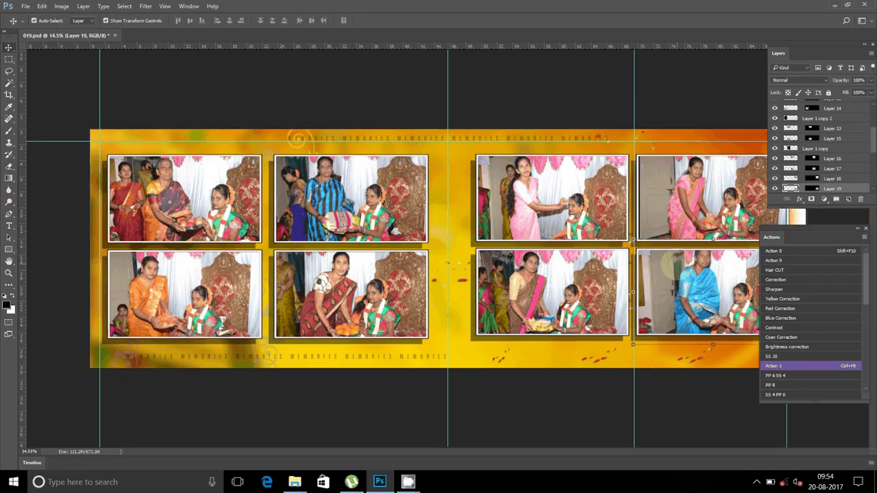
left_click_drag(672, 263, 670, 287)
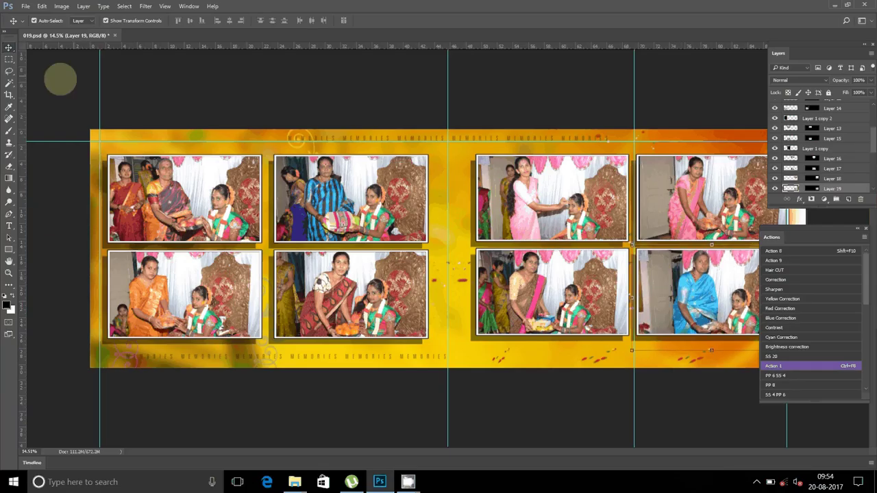
Flatten the album spread into a single Background layer.
left_click(83, 6)
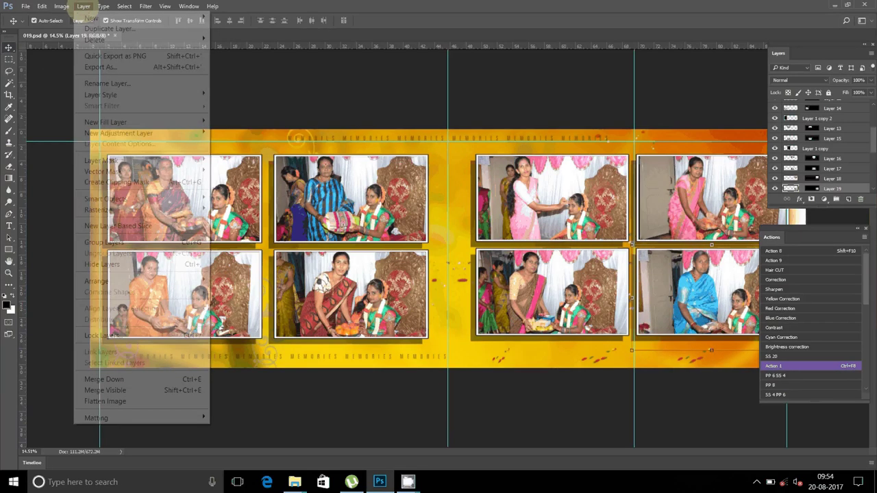
left_click(134, 389)
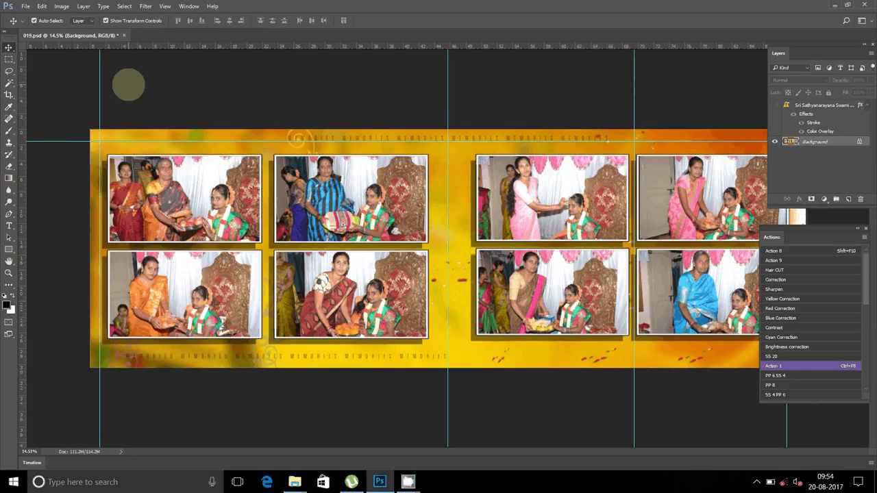
left_click(26, 6)
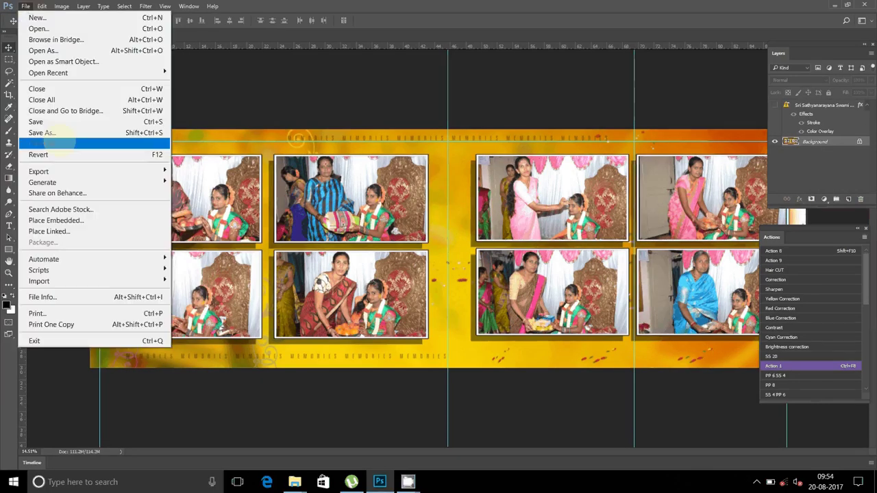
In Save As, browse to the A2 folder on DATA (D:) and choose JPEG format.
left_click(42, 133)
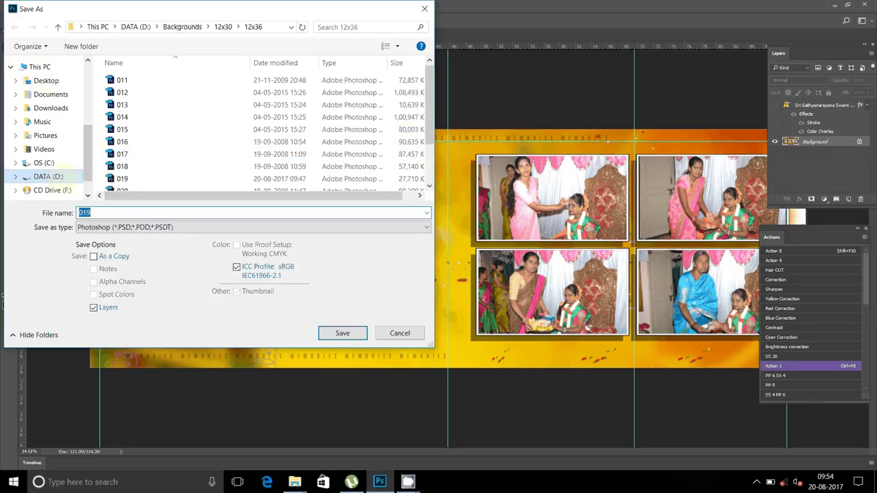
left_click(48, 176)
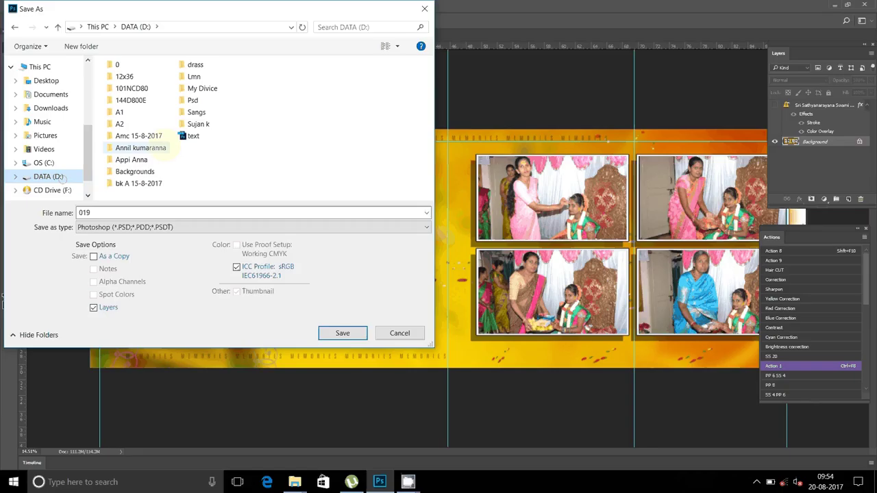
left_click(120, 124)
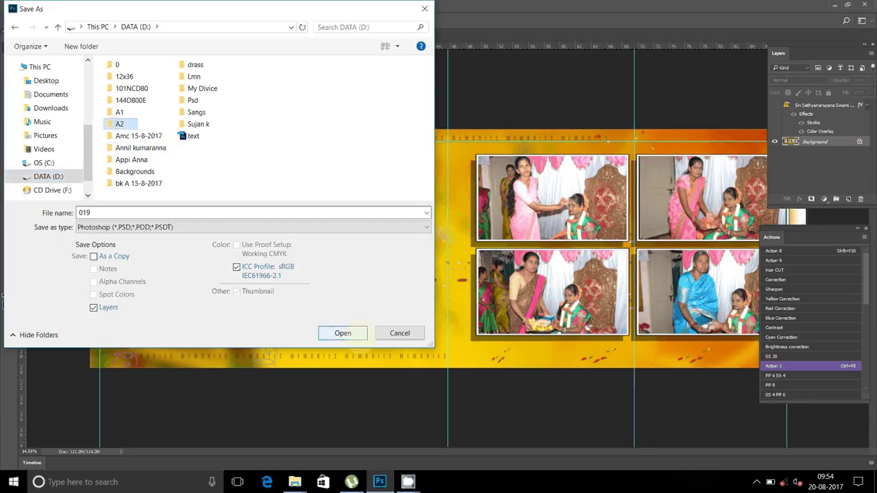
left_click(343, 333)
left_click(253, 227)
left_click(113, 312)
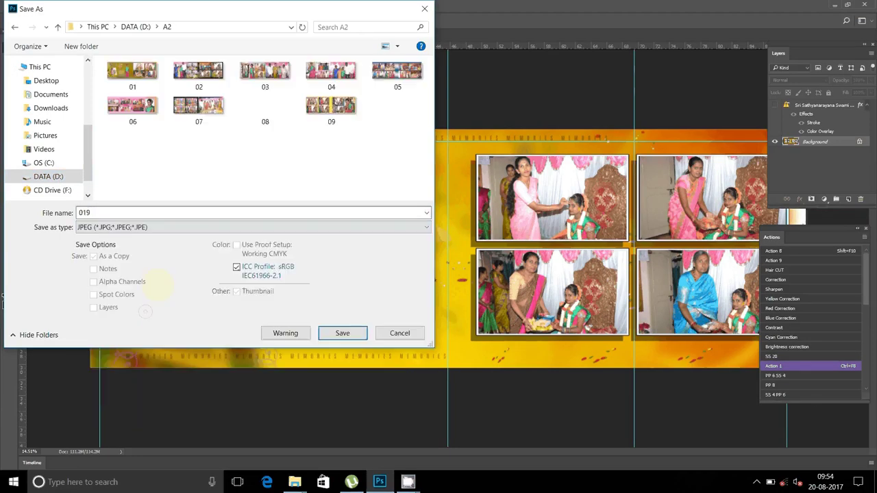
Name the file 10, save it, and accept the JPEG quality options.
double_click(131, 211)
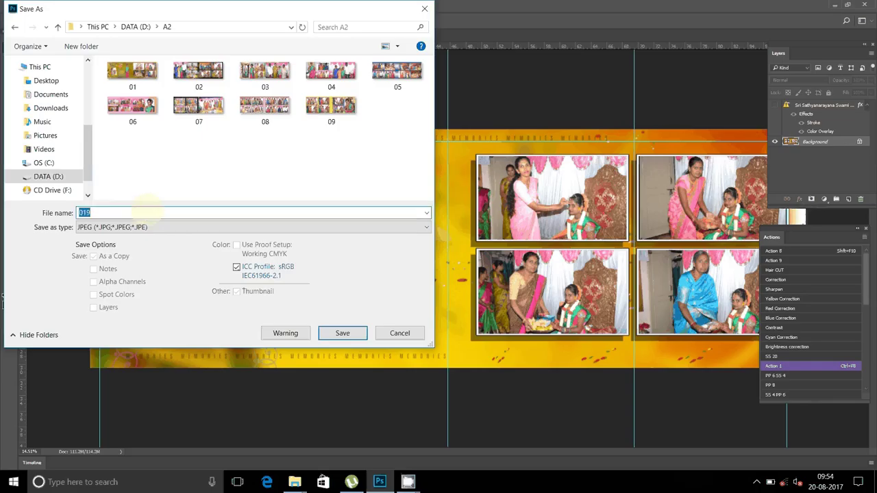
type("010")
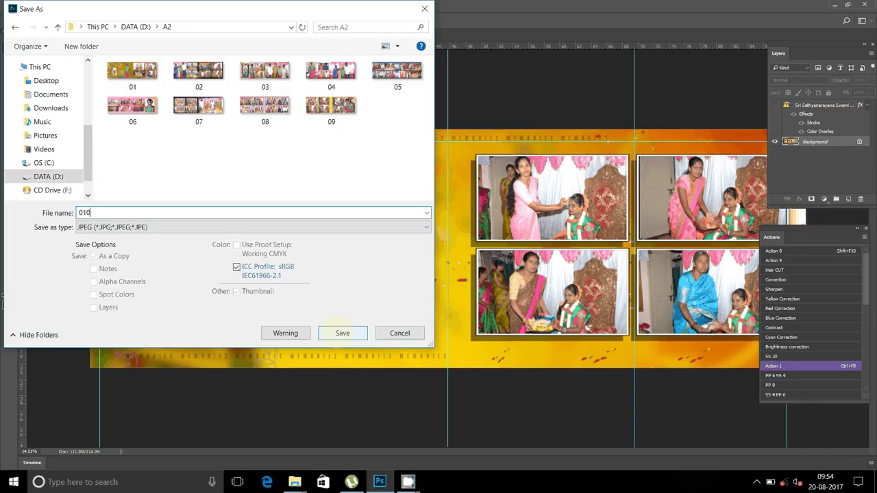
double_click(81, 212)
type("1")
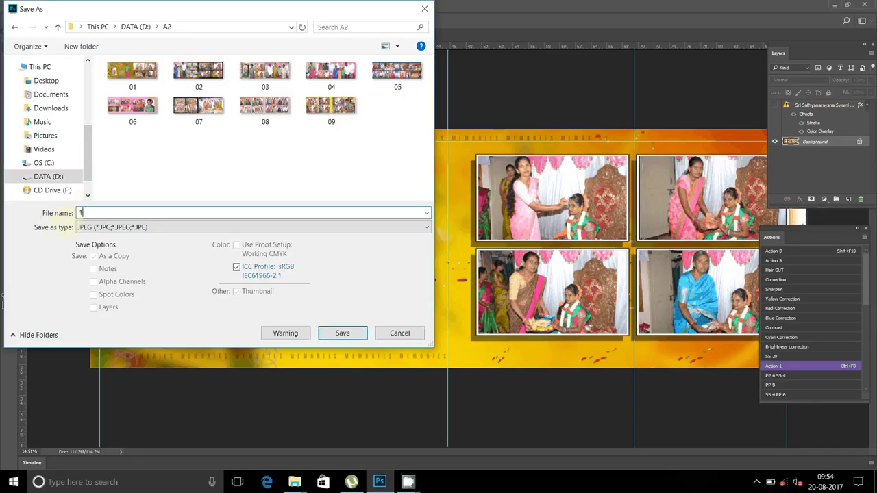
type("0")
left_click(346, 333)
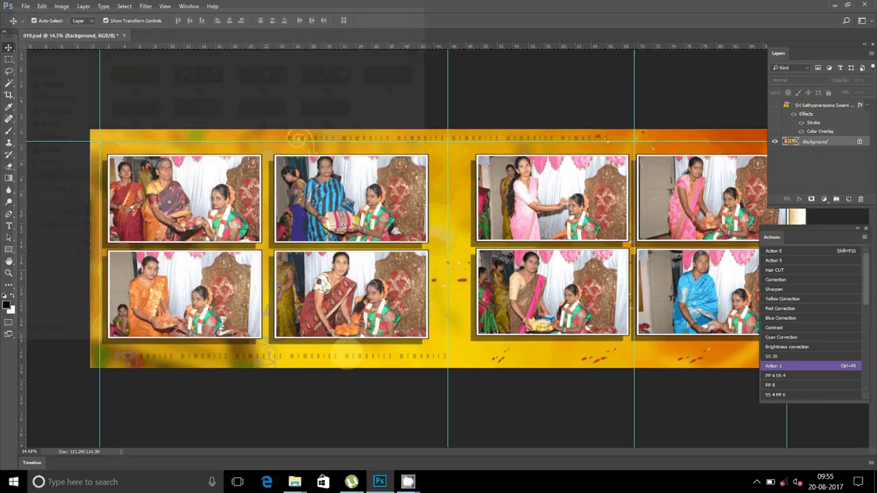
left_click(485, 131)
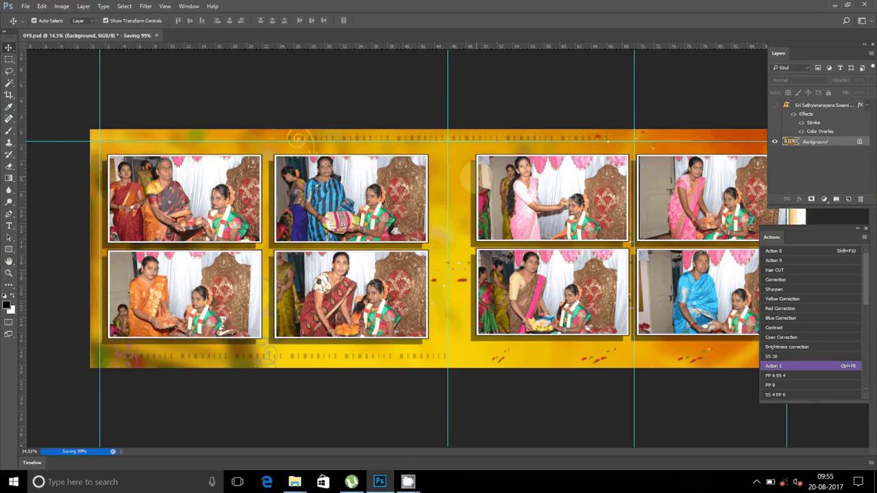